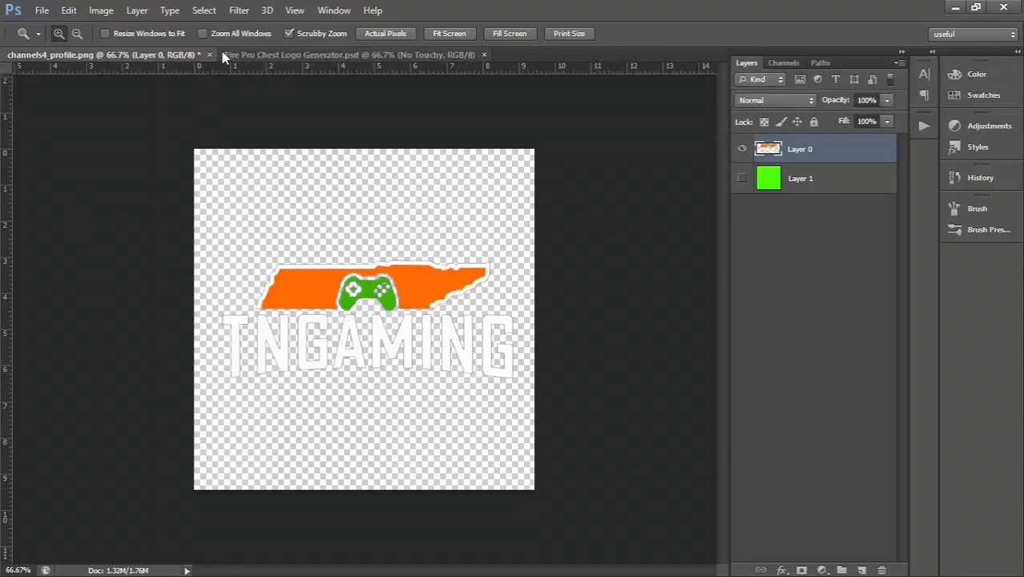
Step: Hide the Instructions layer in Fire Pro Chest Logo Generator.psd, keeping the No Touchy group visible
click(363, 56)
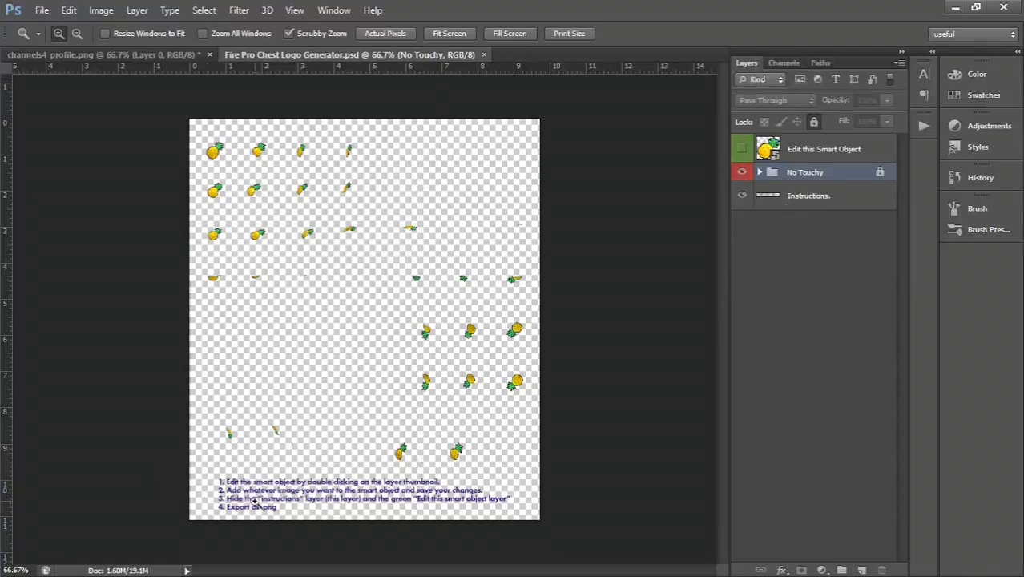
click(742, 198)
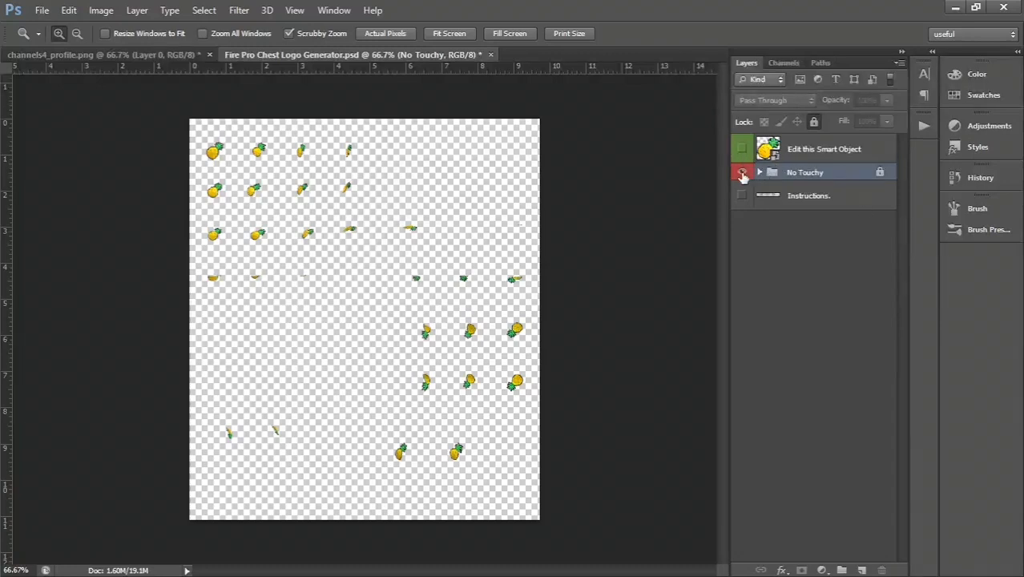
click(742, 173)
click(742, 175)
Step: Open the contents of the "Edit this Smart Object" layer and enlarge its image to about twice the size
click(839, 150)
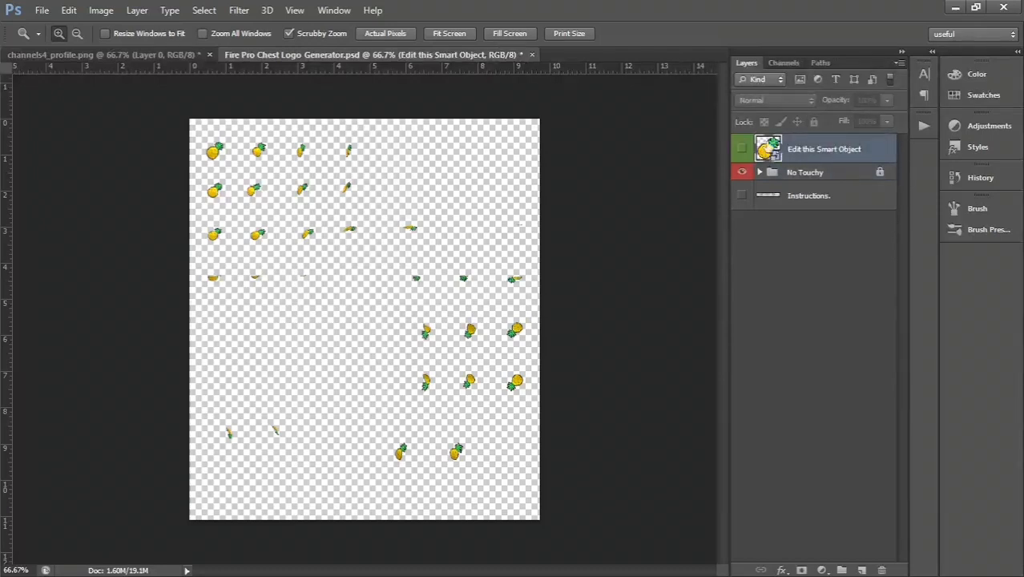
double_click(766, 151)
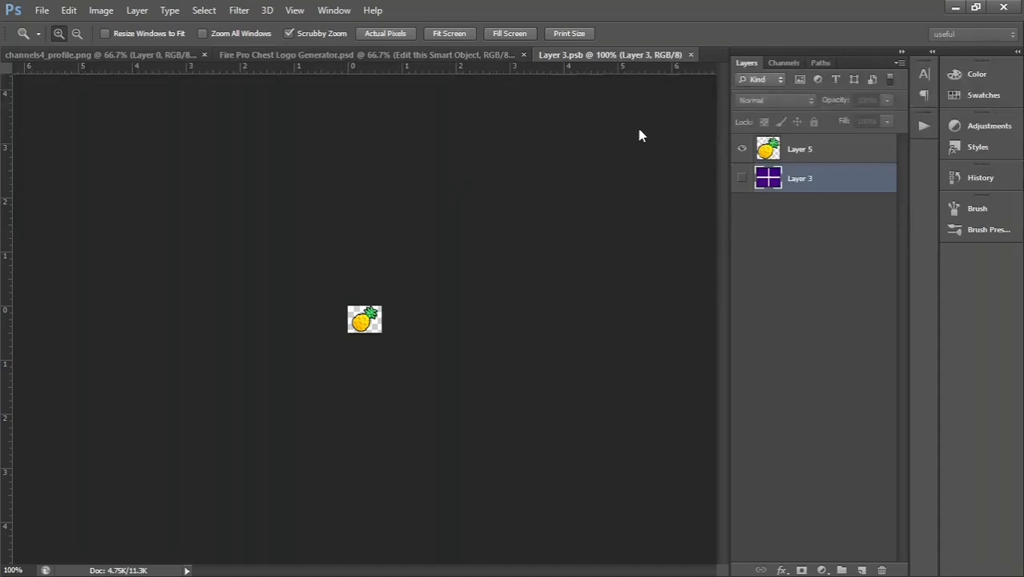
click(463, 344)
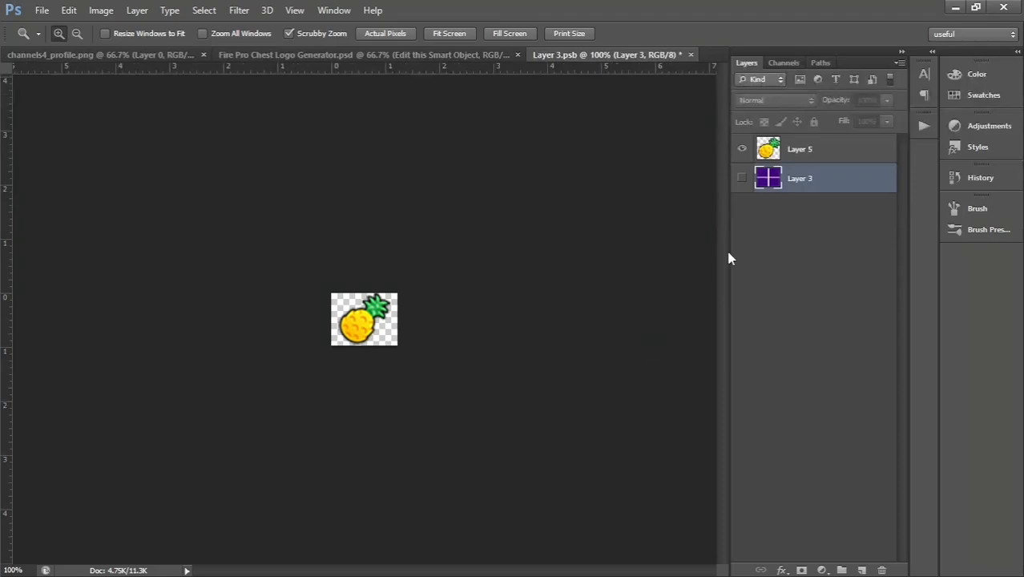
Step: Show the purple centre-cross guide layer and hide the pineapple layer in Layer 3.psb
click(743, 179)
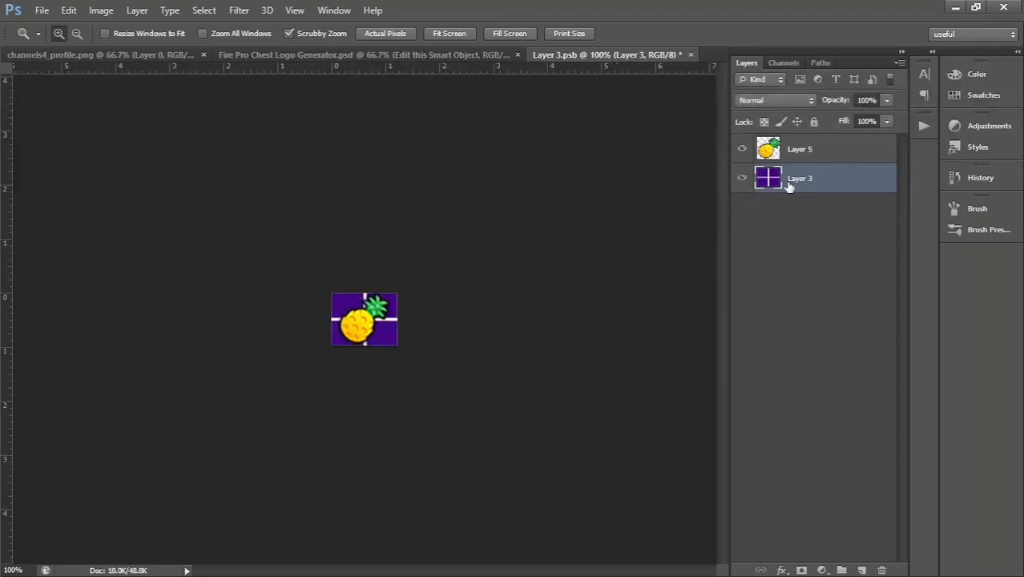
click(742, 151)
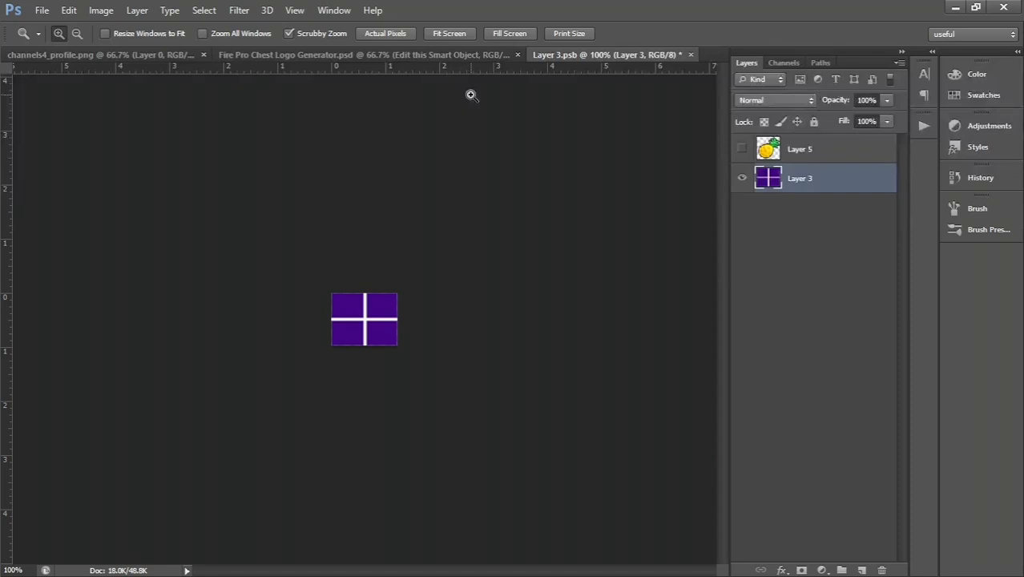
Step: Copy the TNGAMING logo from channels4_profile.png into Layer 3.psb, directly above the purple guide layer
click(94, 56)
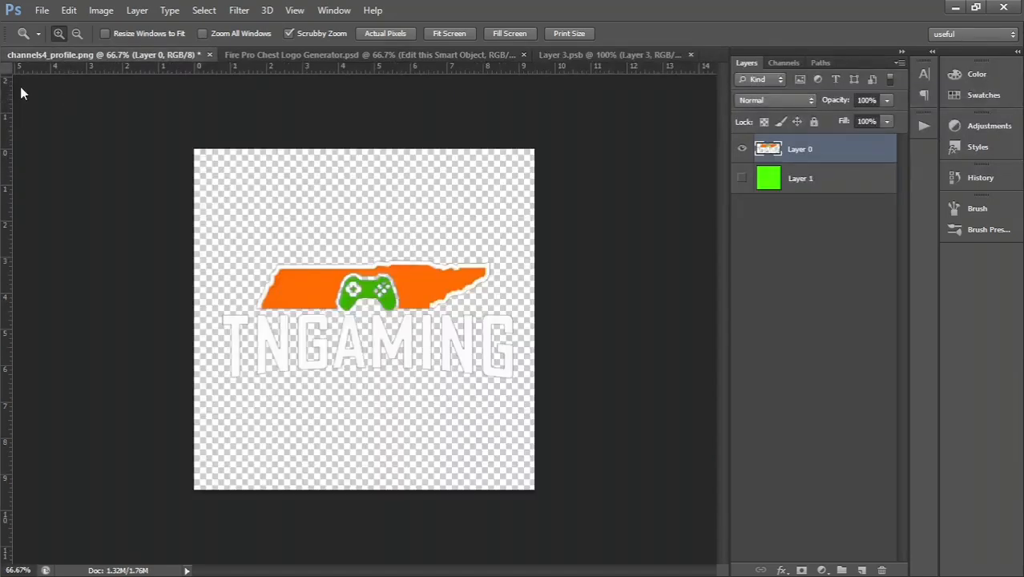
key(v)
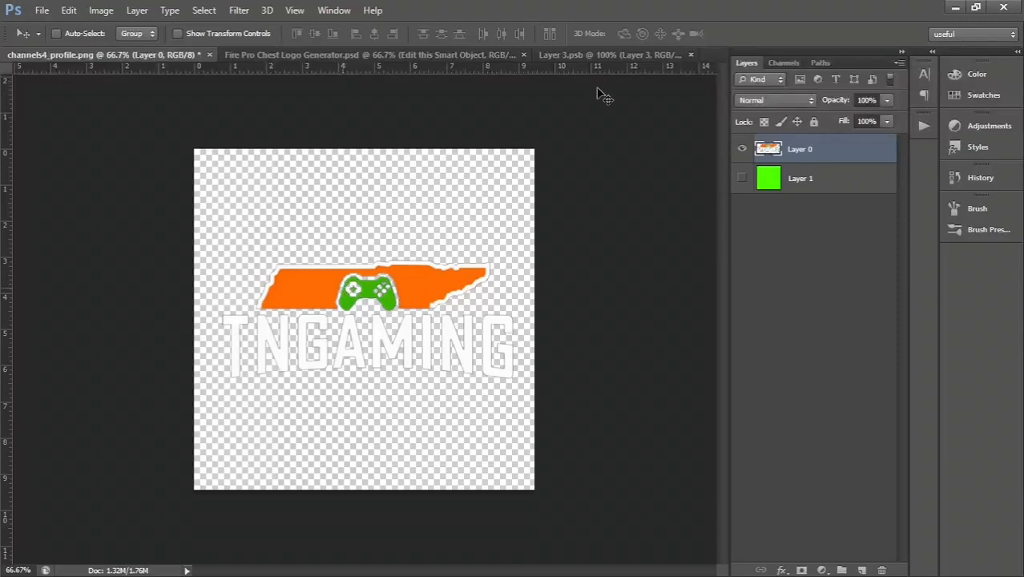
click(618, 53)
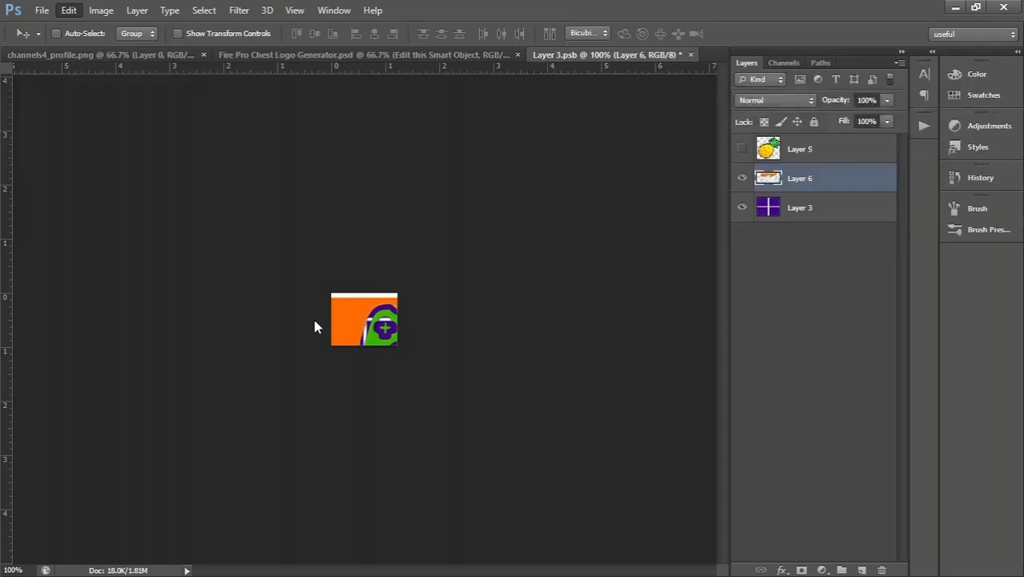
Step: Scale the pasted TNGAMING logo proportionally to about 14.14% and position it over the centre of the guide cross
key(ctrl+t)
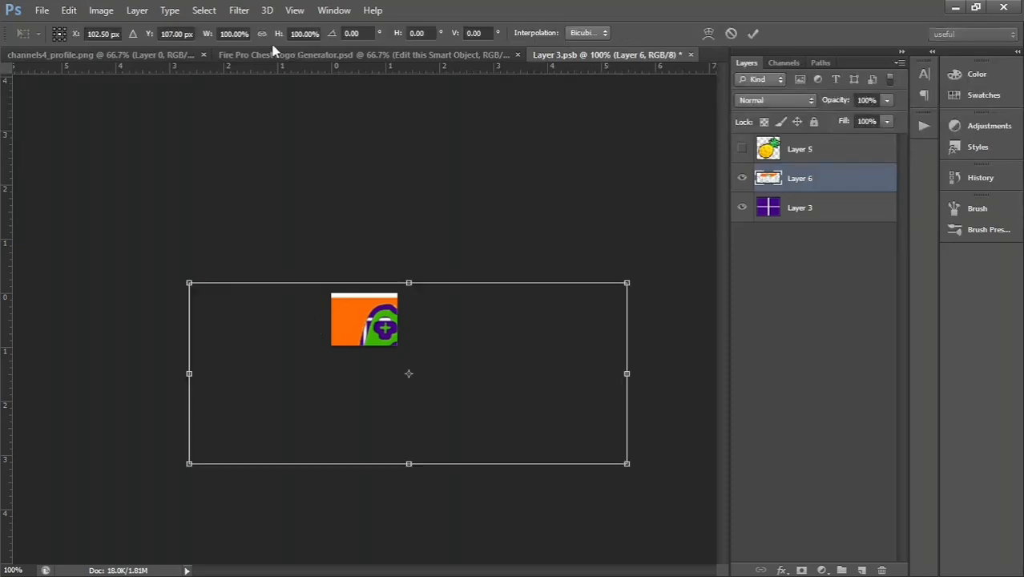
click(261, 32)
drag(385, 356, 251, 443)
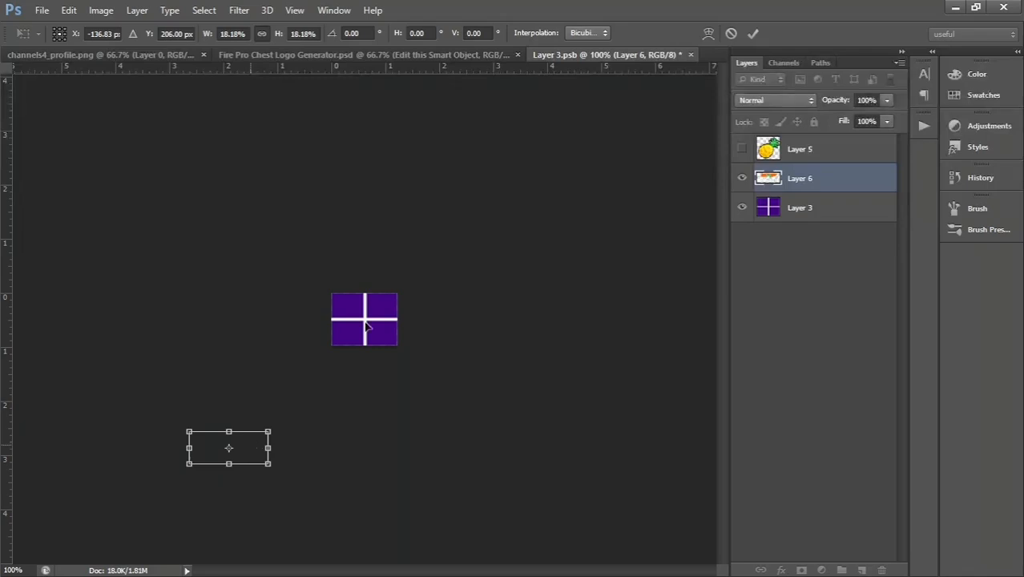
drag(366, 325, 389, 321)
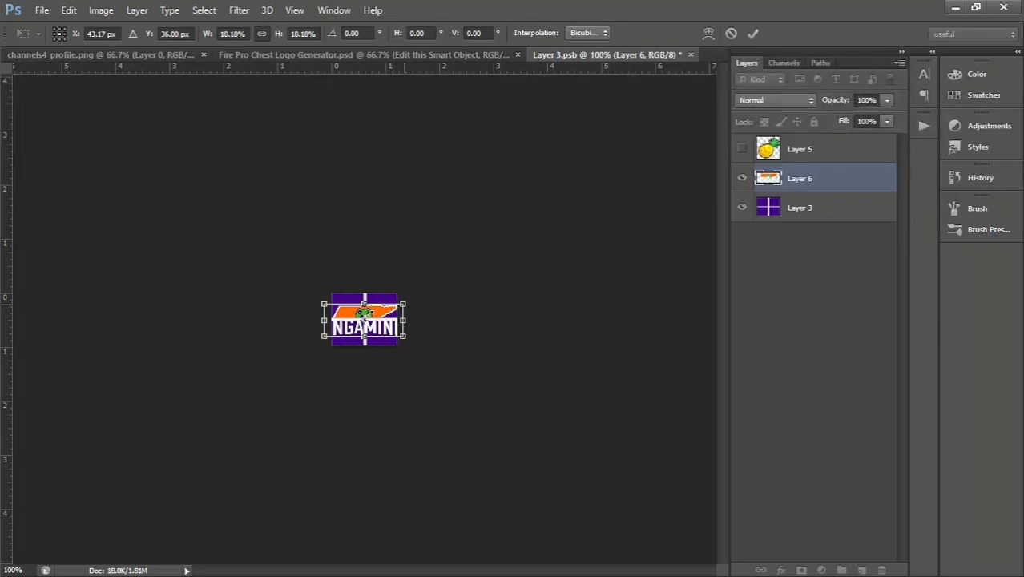
drag(402, 304, 388, 312)
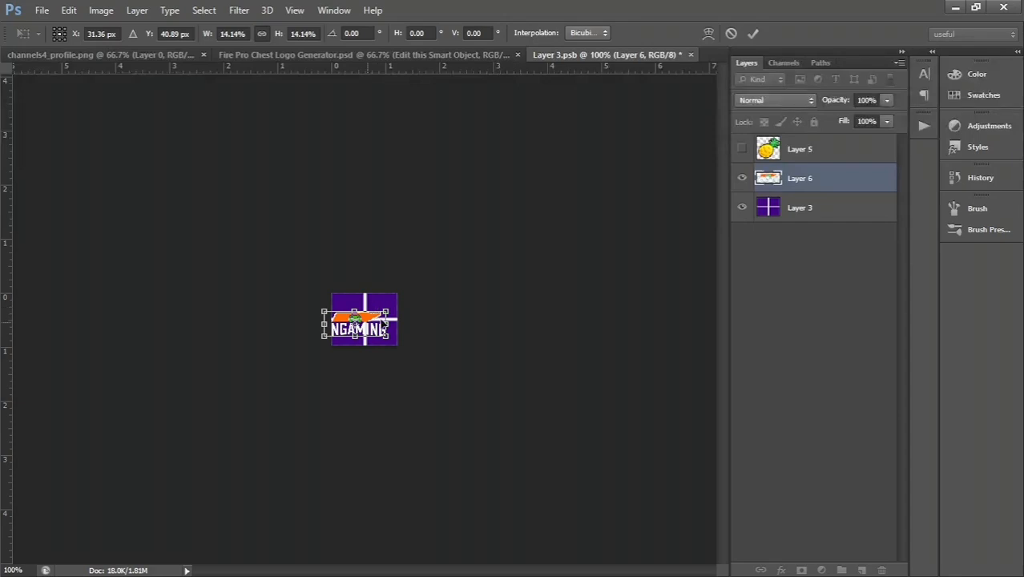
drag(385, 322, 395, 318)
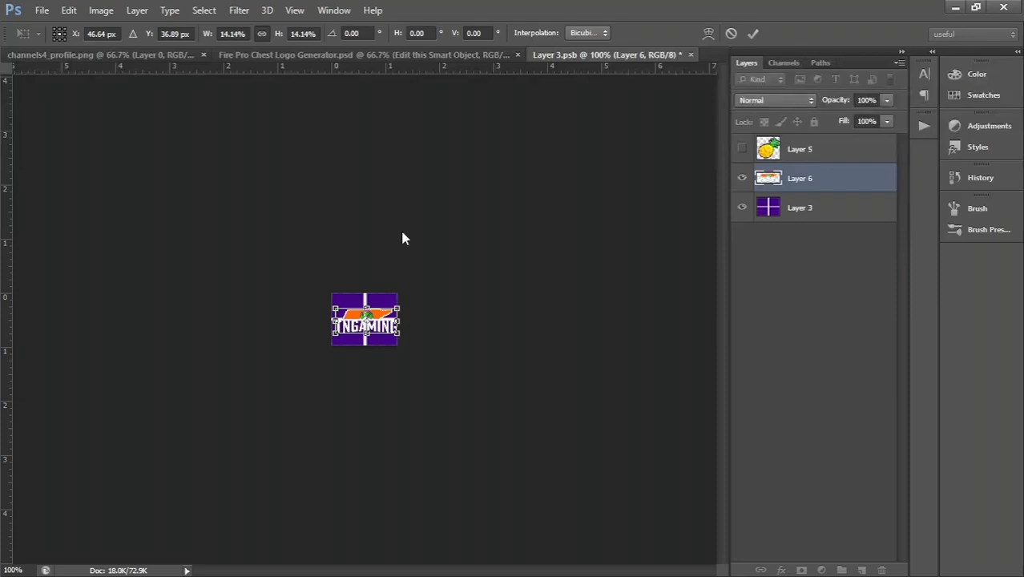
key(Return)
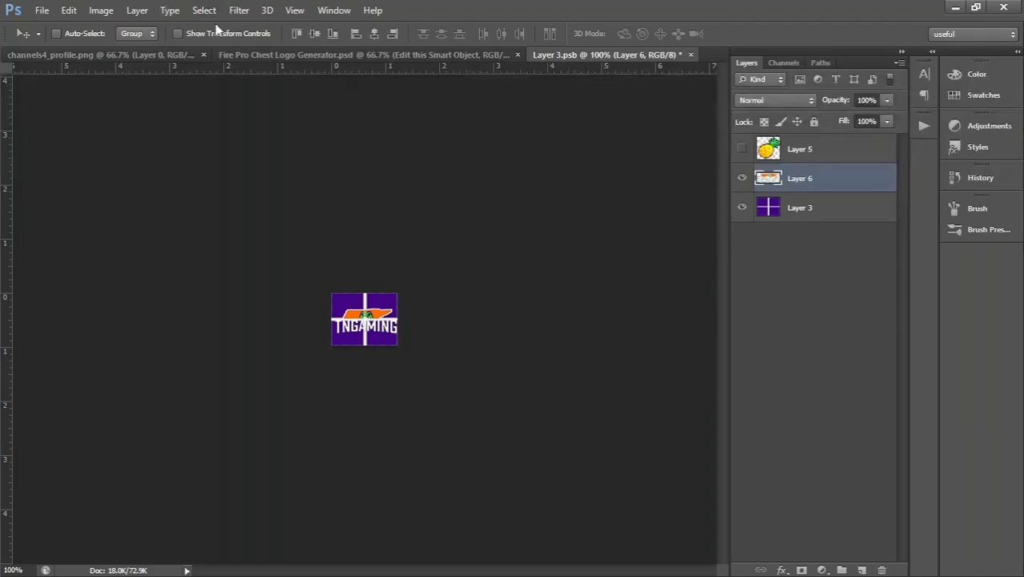
Step: Align the TNGAMING logo vertically and horizontally to the centre of the canvas and clear the selection
key(ctrl+a)
click(314, 37)
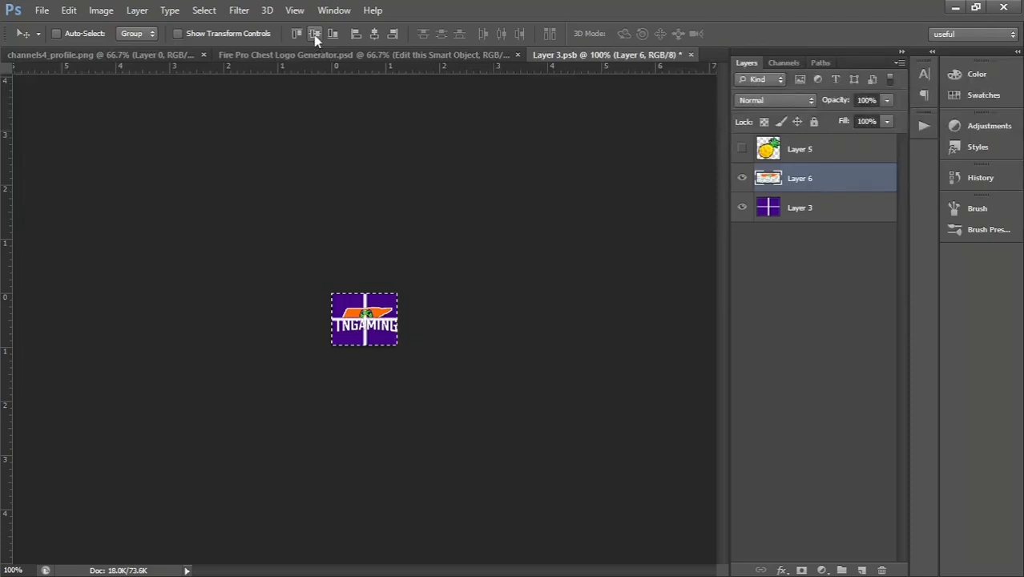
click(370, 36)
click(193, 12)
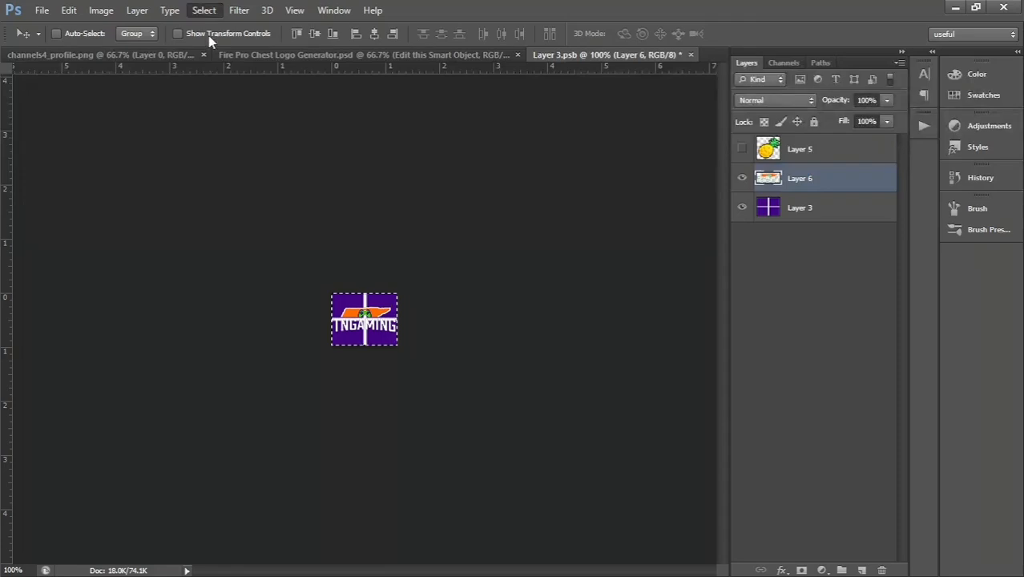
click(208, 36)
Step: Hide the purple guide layer and add a thin Stroke effect around the TNGAMING logo
click(742, 208)
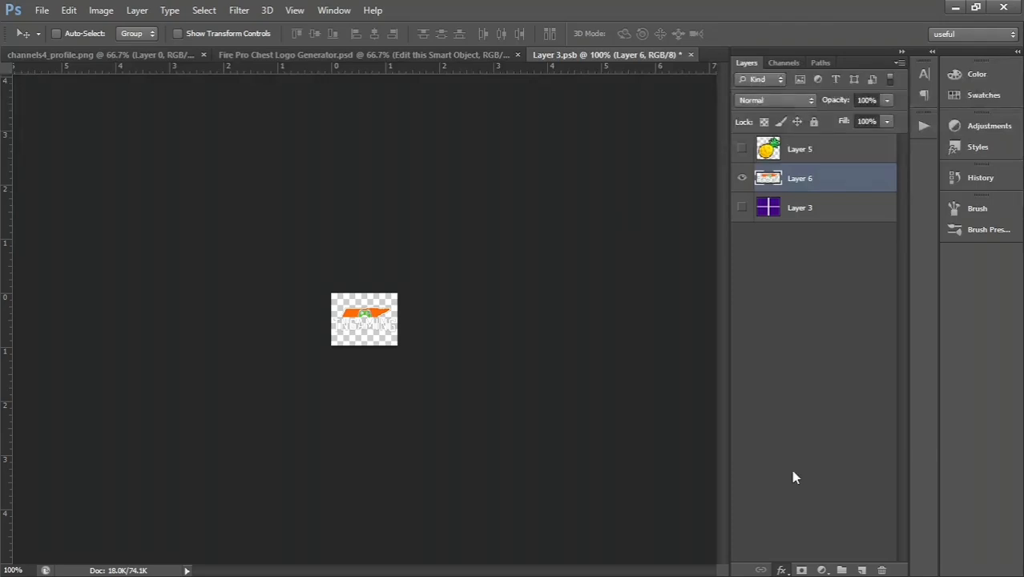
key(h)
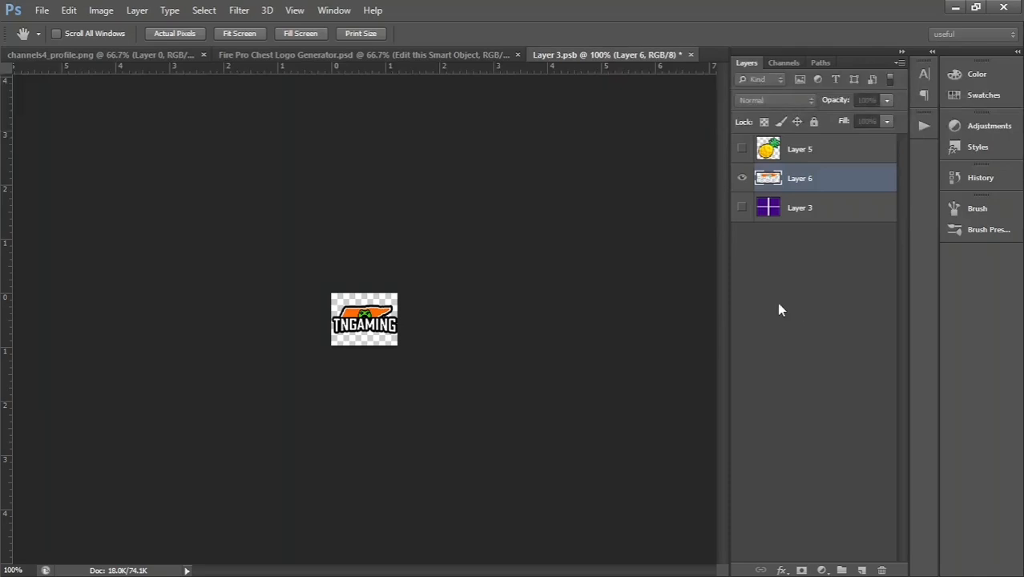
click(778, 304)
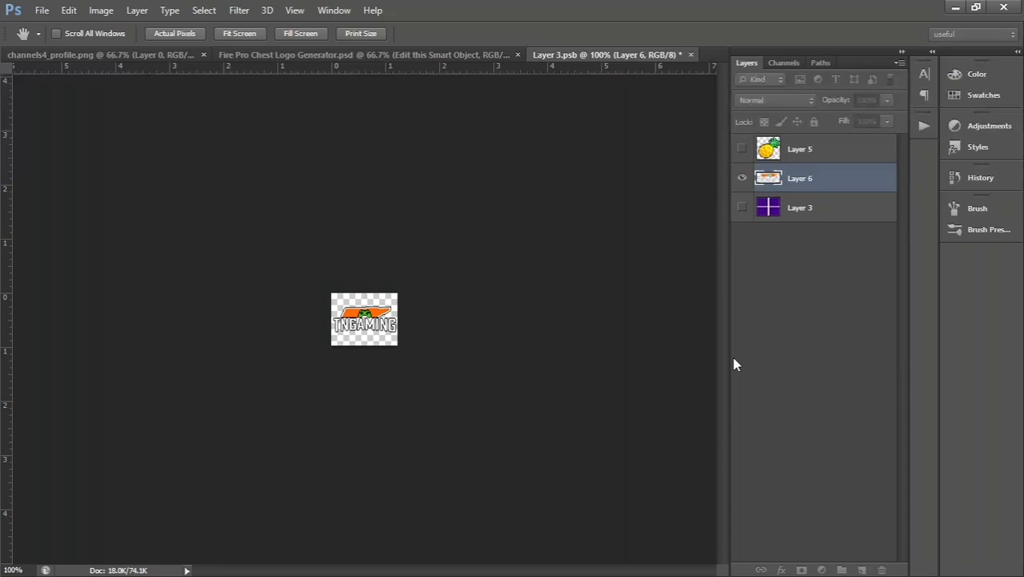
click(843, 314)
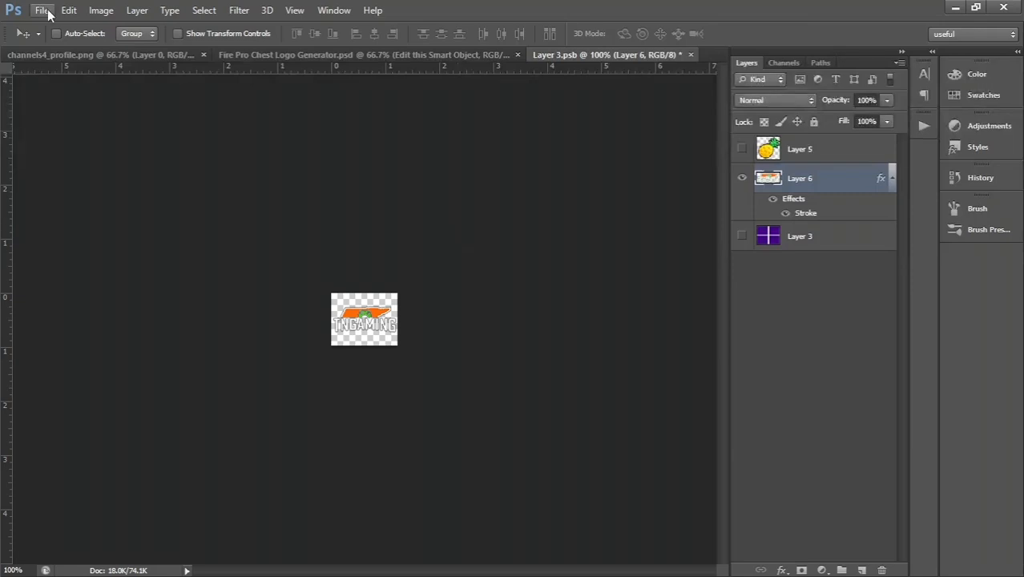
Step: Save the edited smart object contents and return to Fire Pro Chest Logo Generator.psd
click(48, 14)
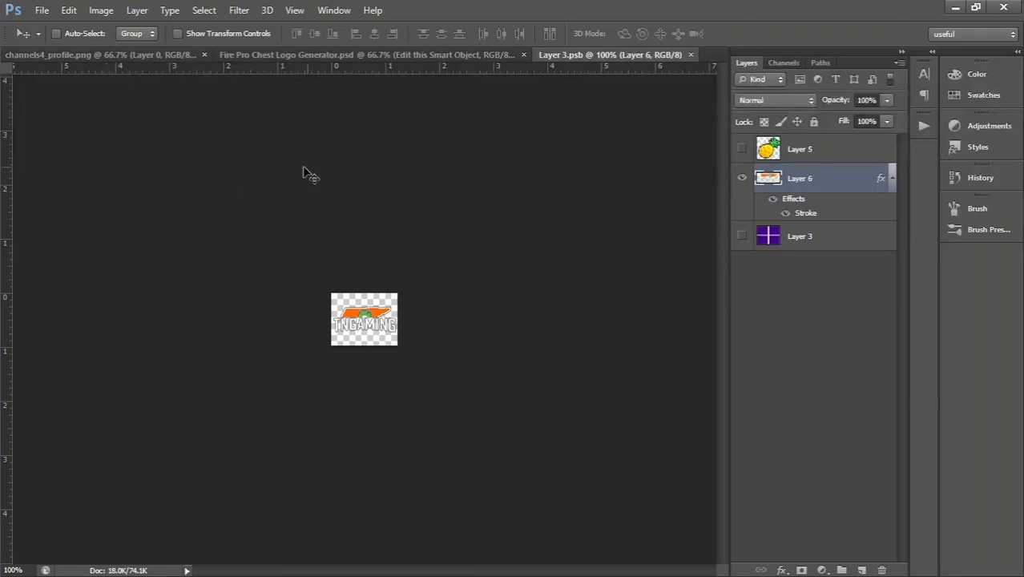
click(350, 55)
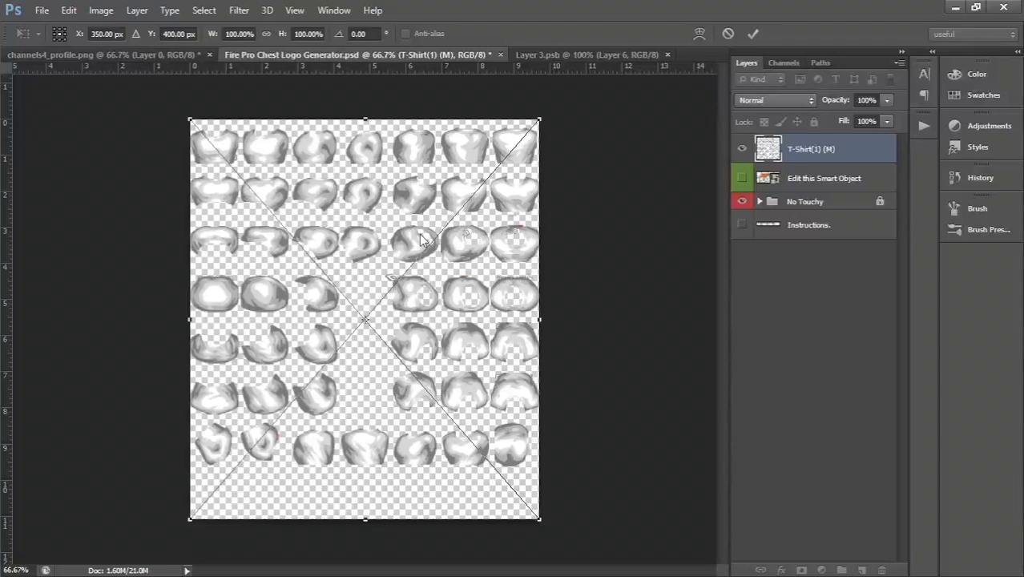
Step: Place the T-Shirt(1) (M) image at 100% and move its layer below the Instructions layer
key(Return)
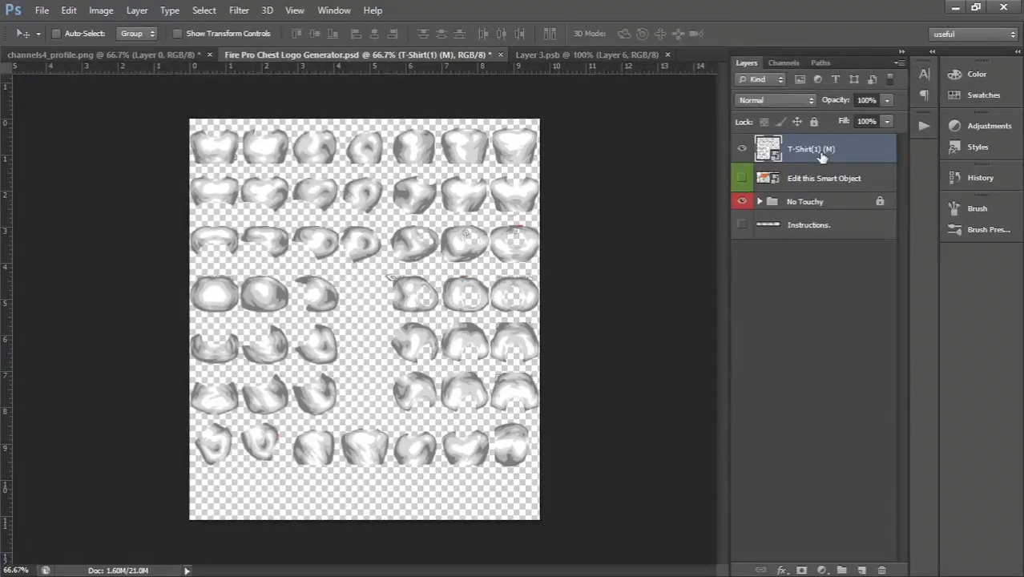
drag(821, 154, 803, 248)
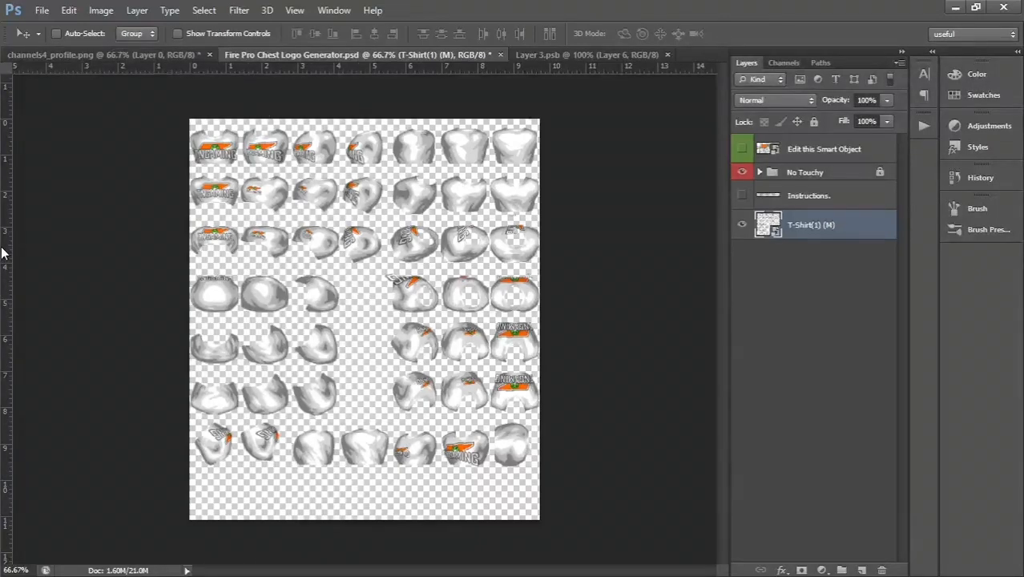
Step: Examine up close how the TNGAMING logo fits on the front-facing shirt sprites
key(z)
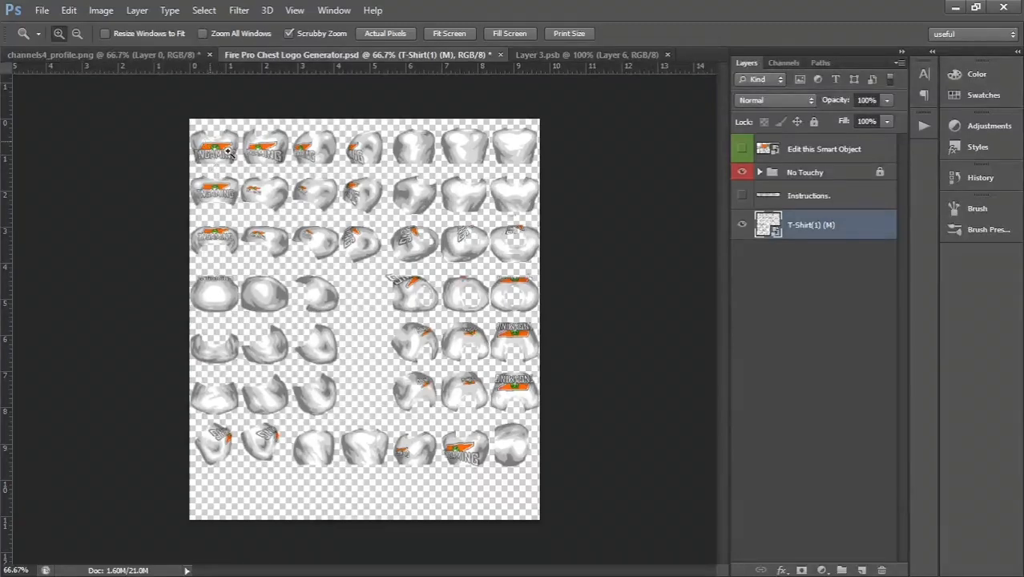
click(227, 151)
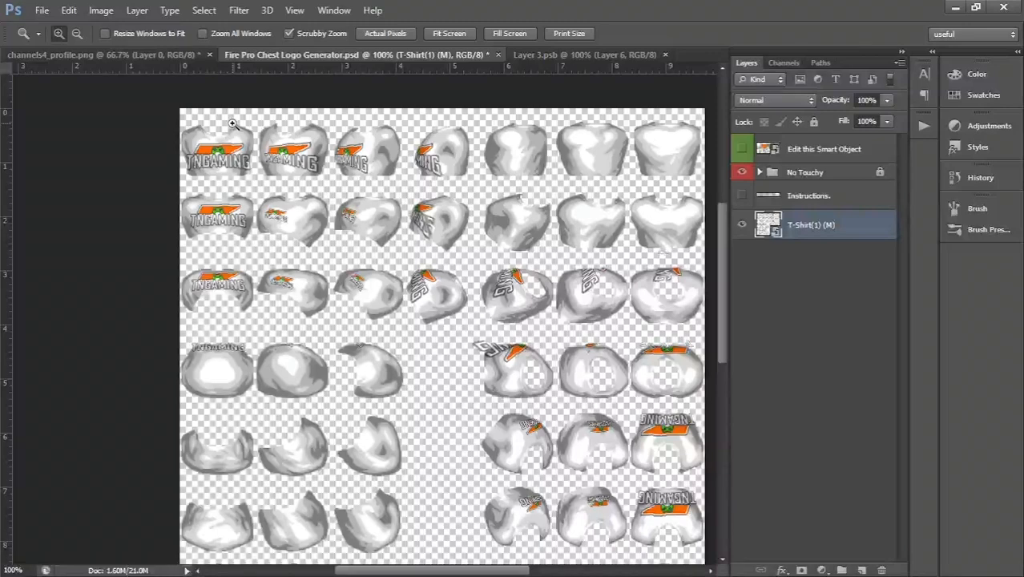
click(239, 160)
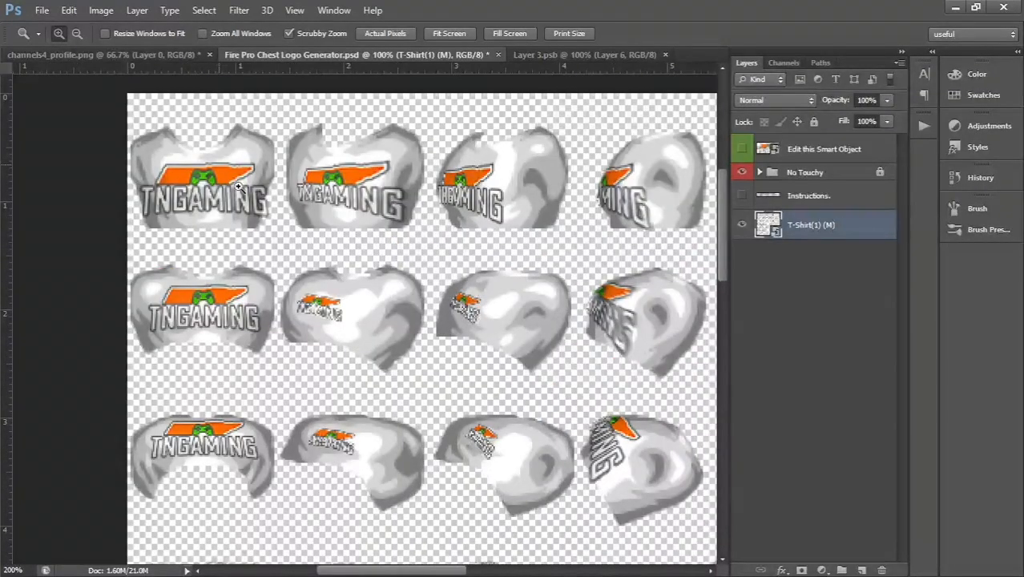
click(238, 186)
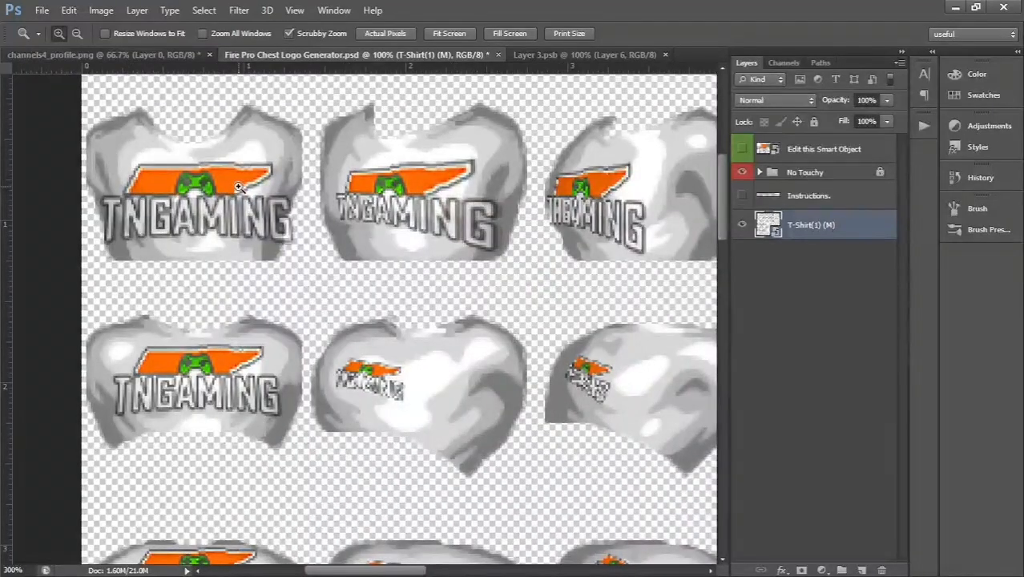
click(238, 186)
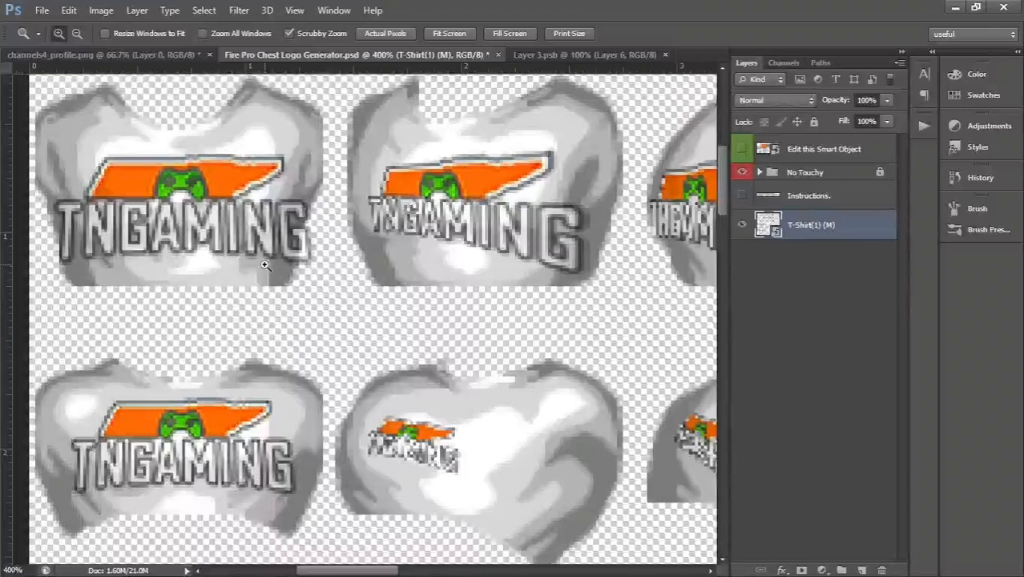
Step: Slightly reduce the image size of Layer 3.psb, save it, and return to Fire Pro Chest Logo Generator.psd
click(584, 54)
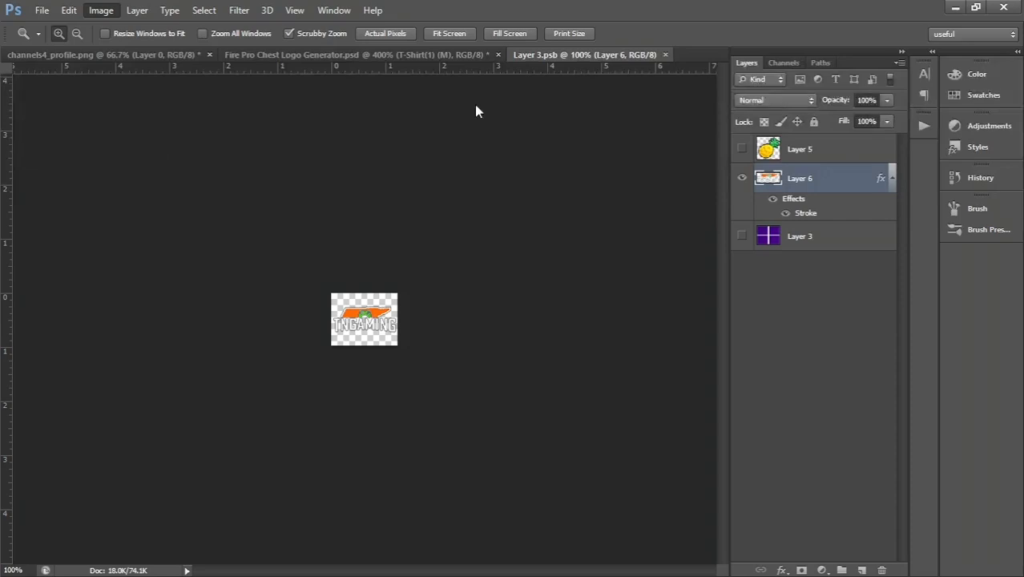
key(ctrl+alt+i)
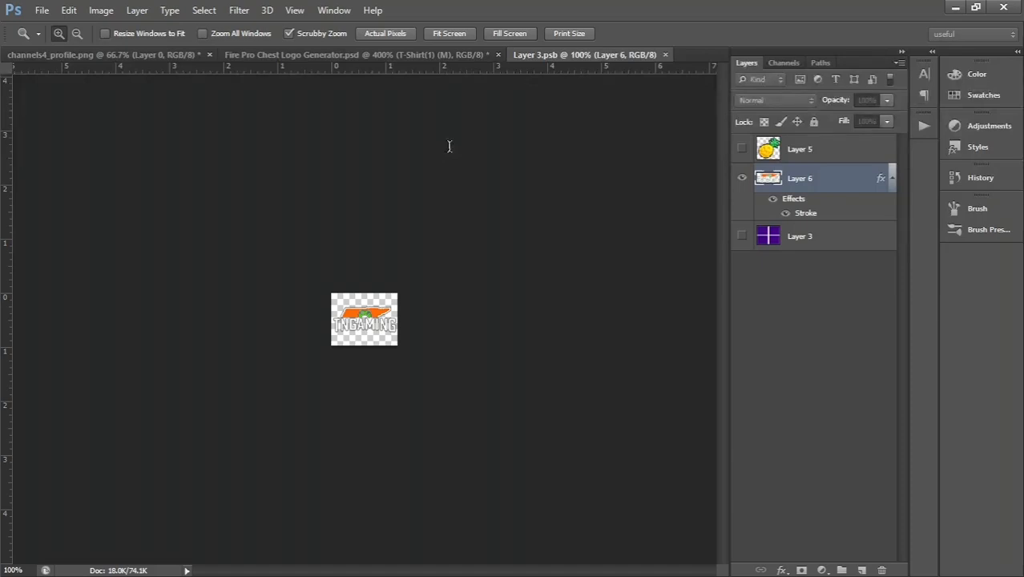
click(616, 130)
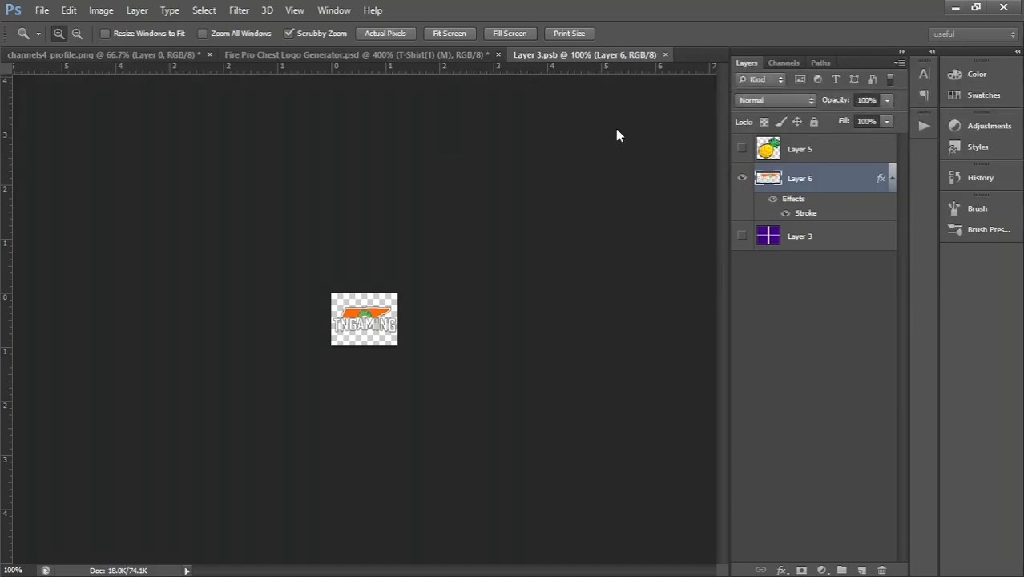
click(35, 11)
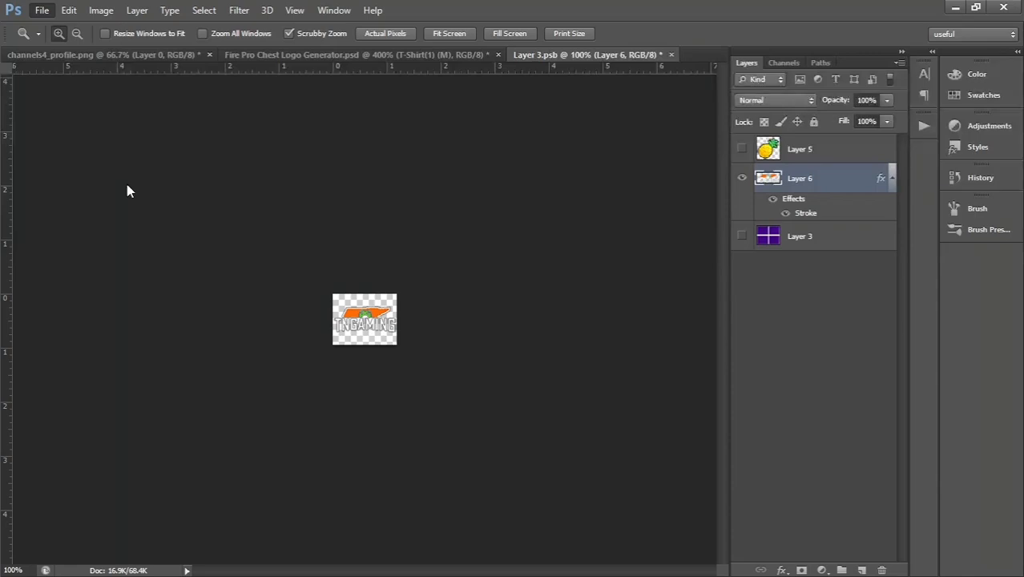
click(127, 186)
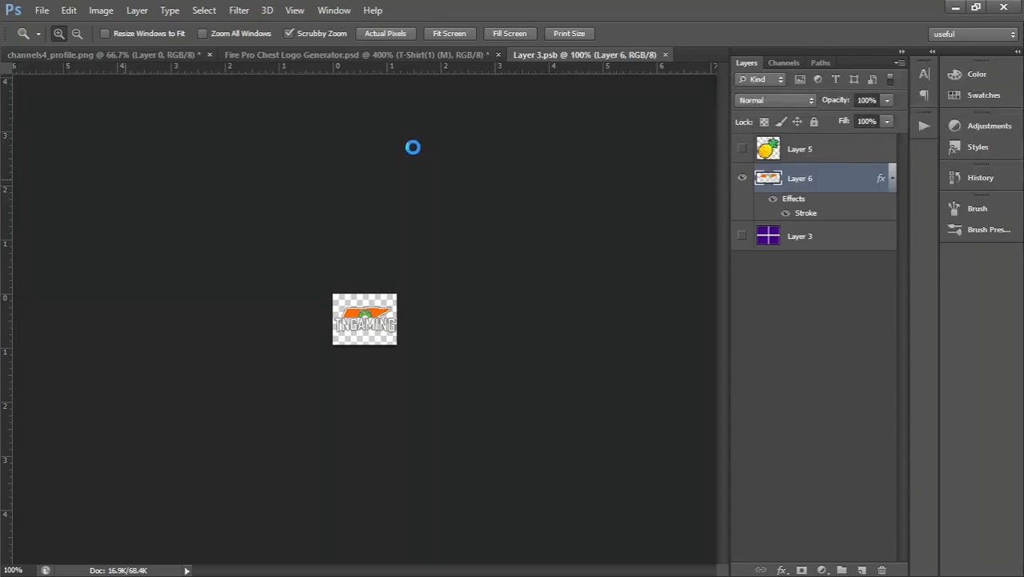
click(432, 53)
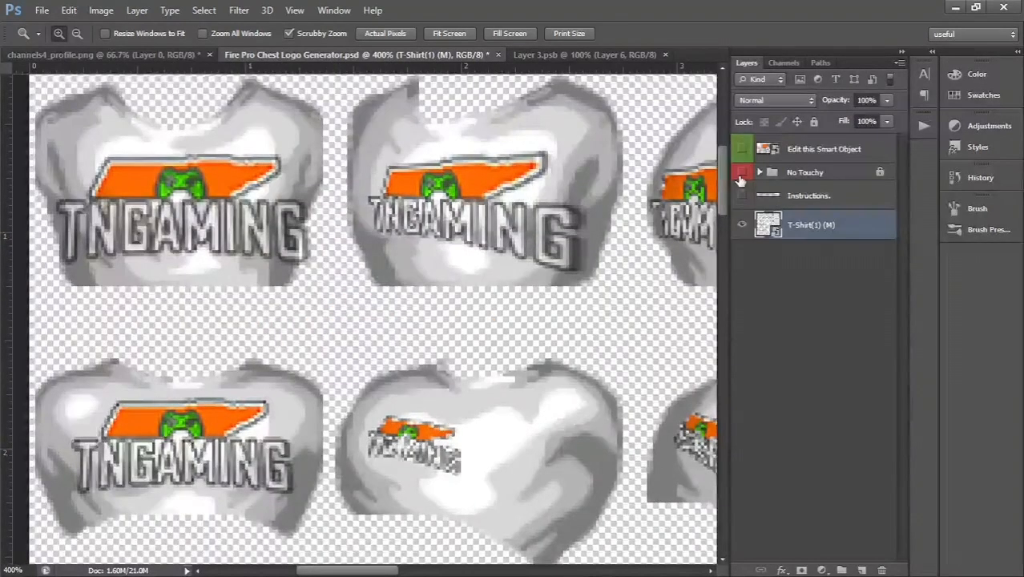
Step: Add a Color Overlay effect to the T-Shirt(1) (M) layer that turns the shirts dark charcoal while keeping their shading
click(741, 175)
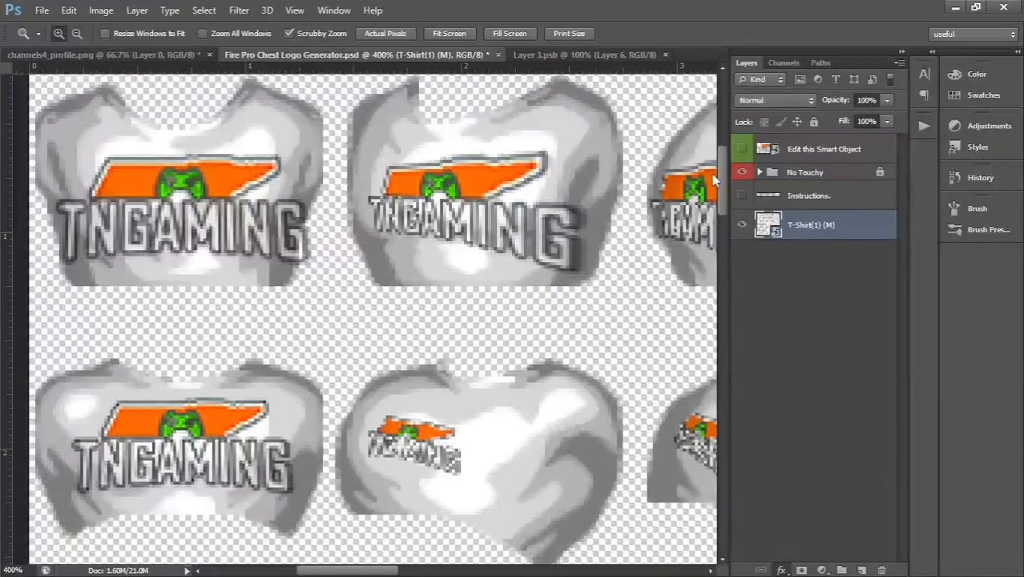
key(space)
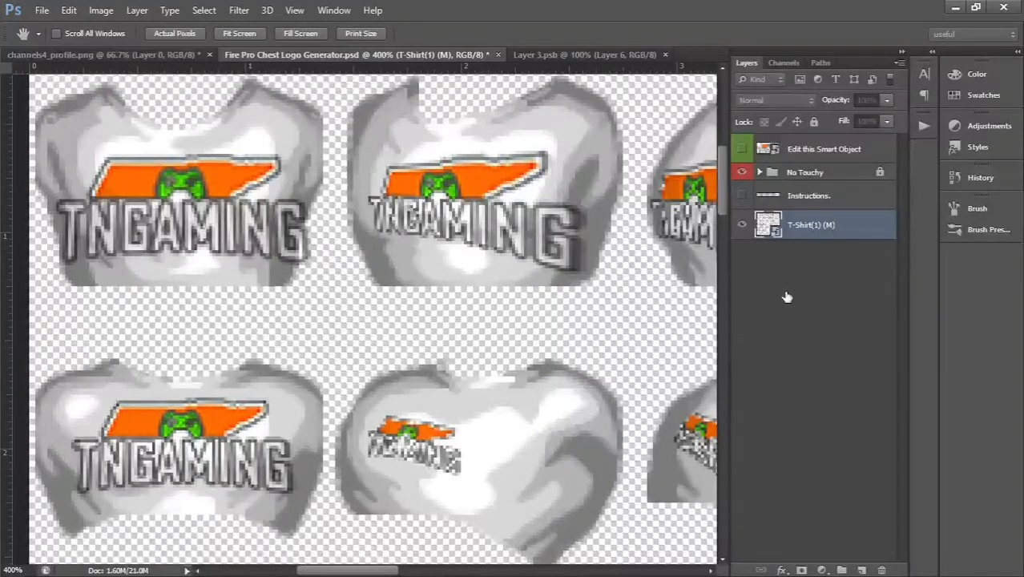
key(i)
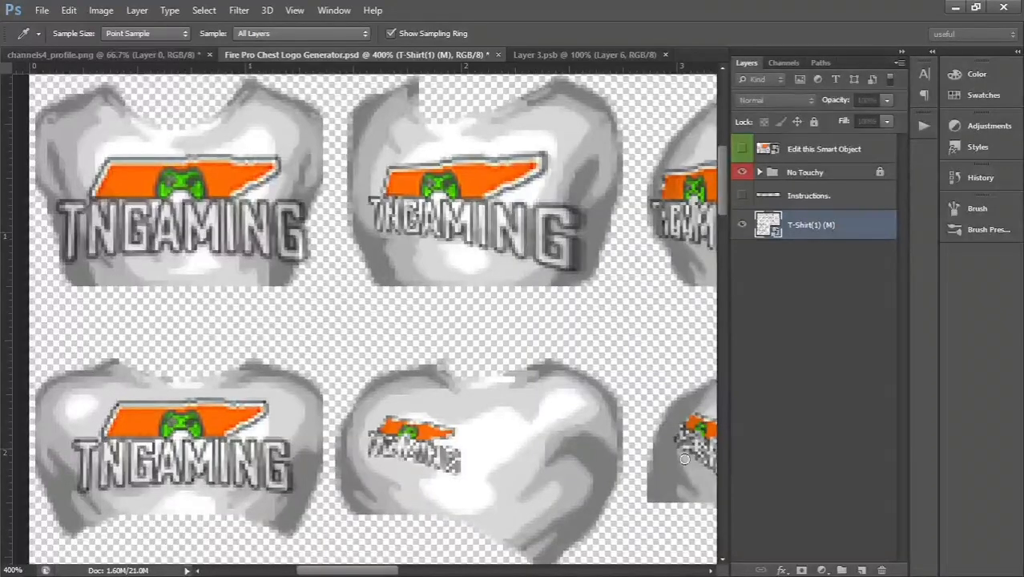
key(Return)
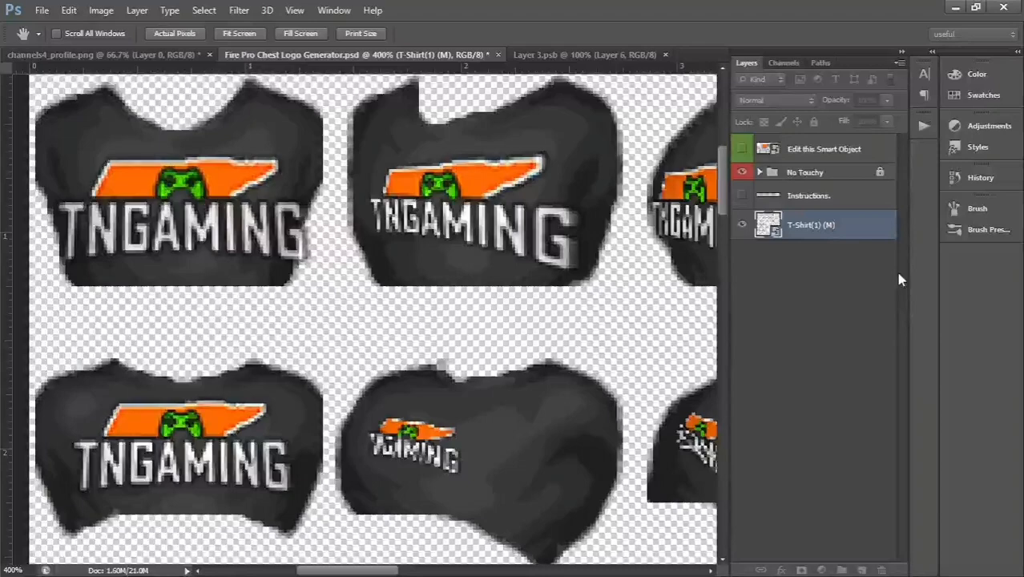
key(ctrl+z)
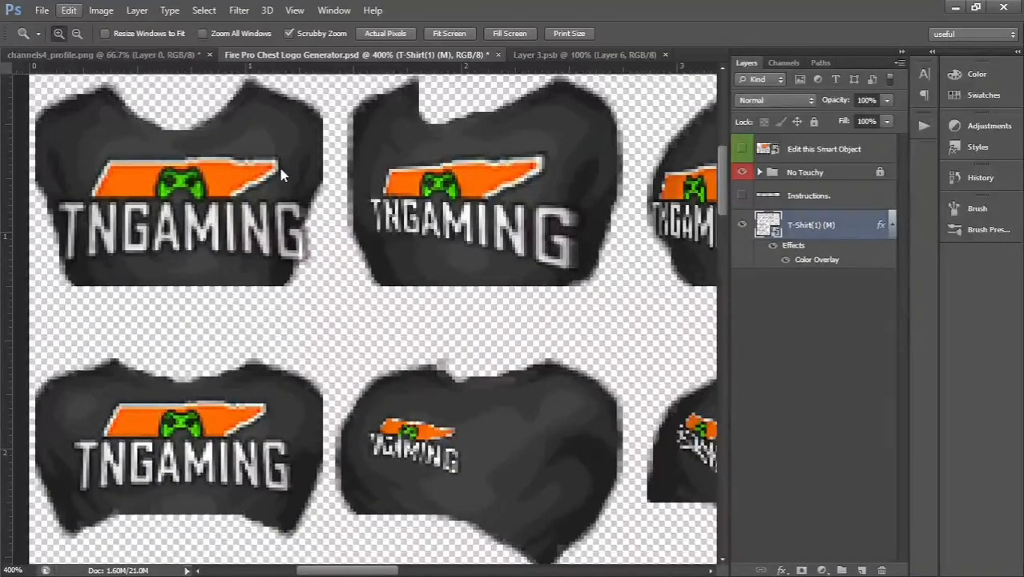
Step: Hide the T-Shirt(1) (M) layer, merge a copy of the visible logos onto a new layer above No Touchy, and hide that group
key(ctrl+0)
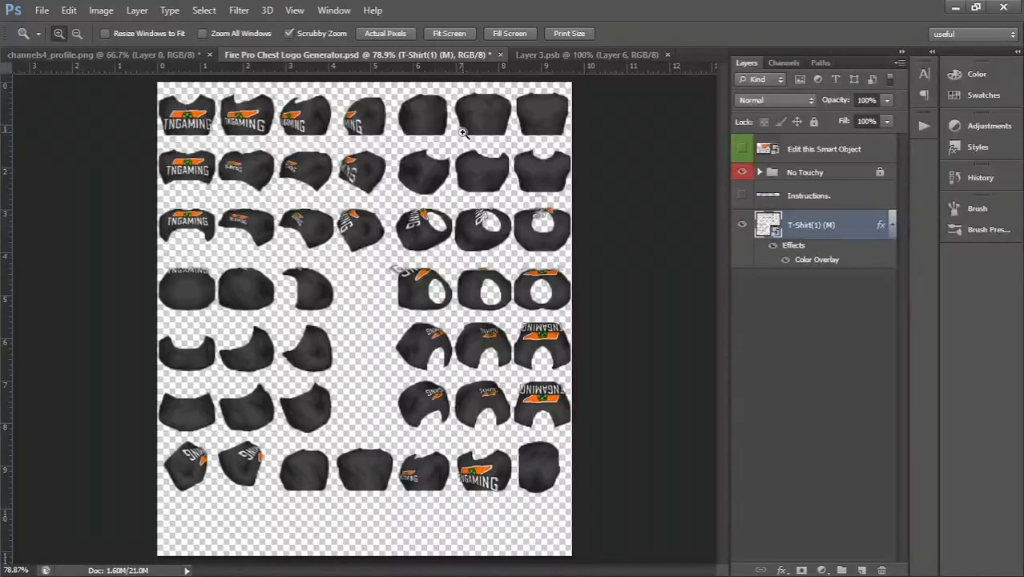
click(738, 223)
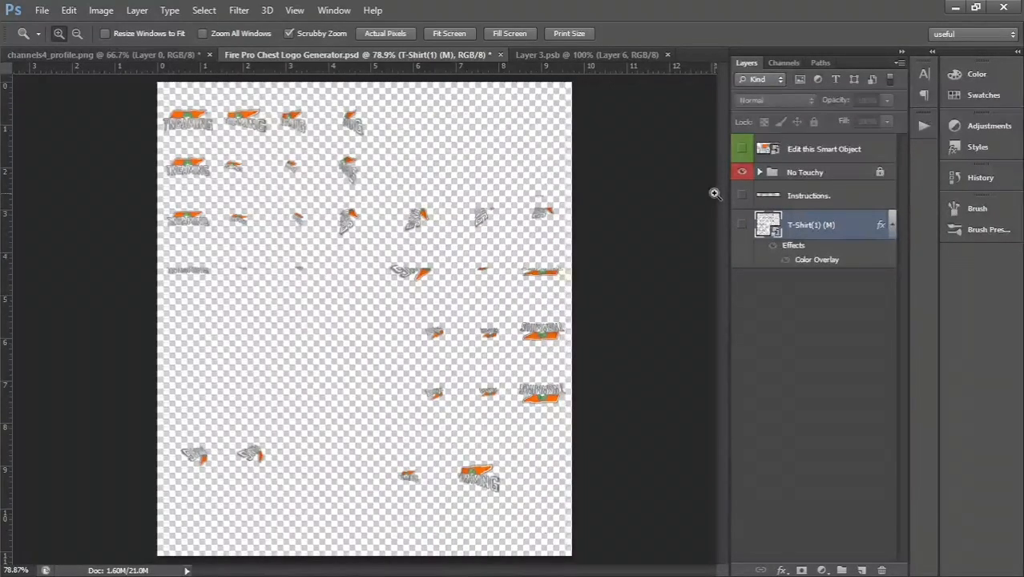
click(832, 169)
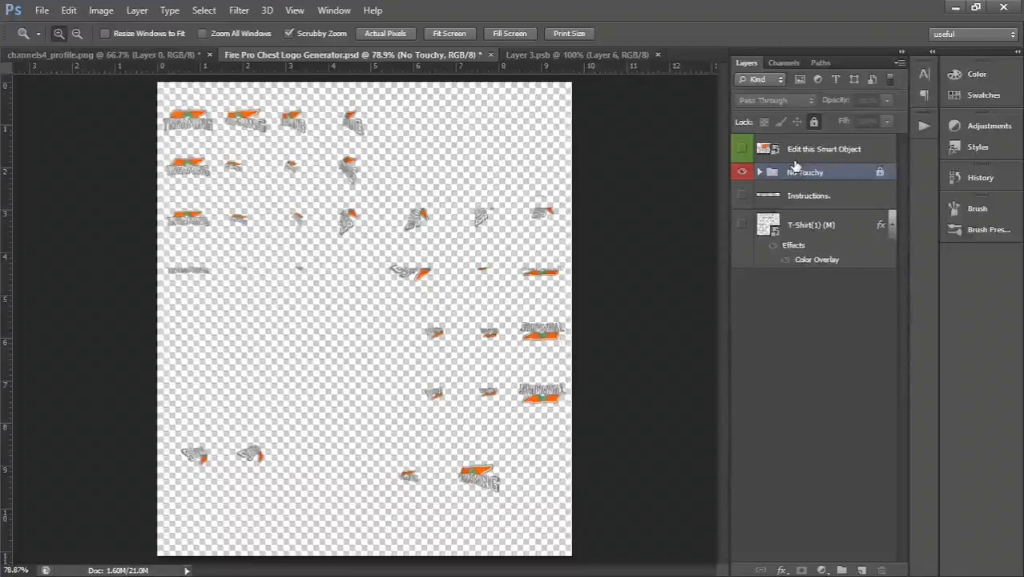
click(860, 570)
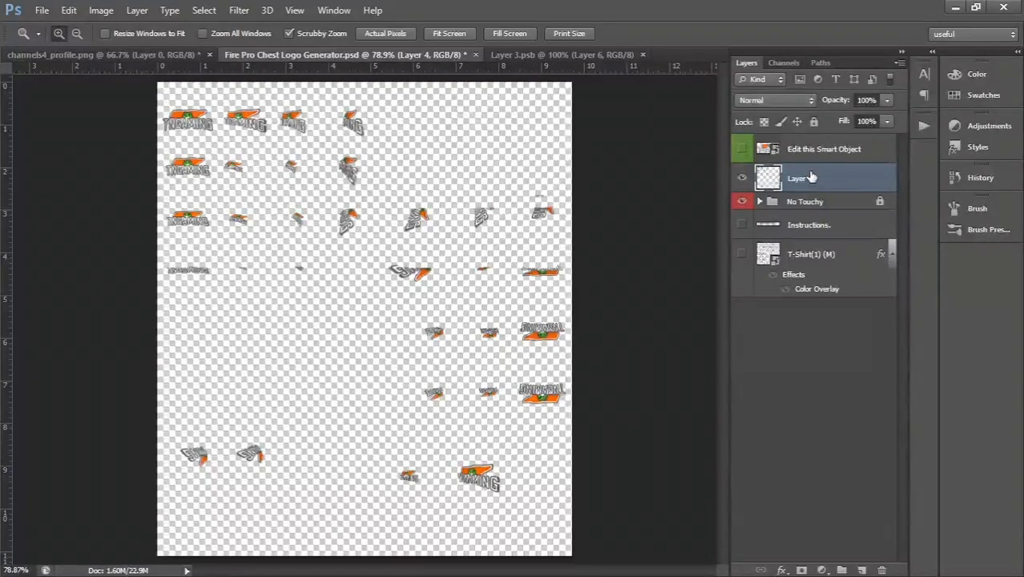
click(742, 204)
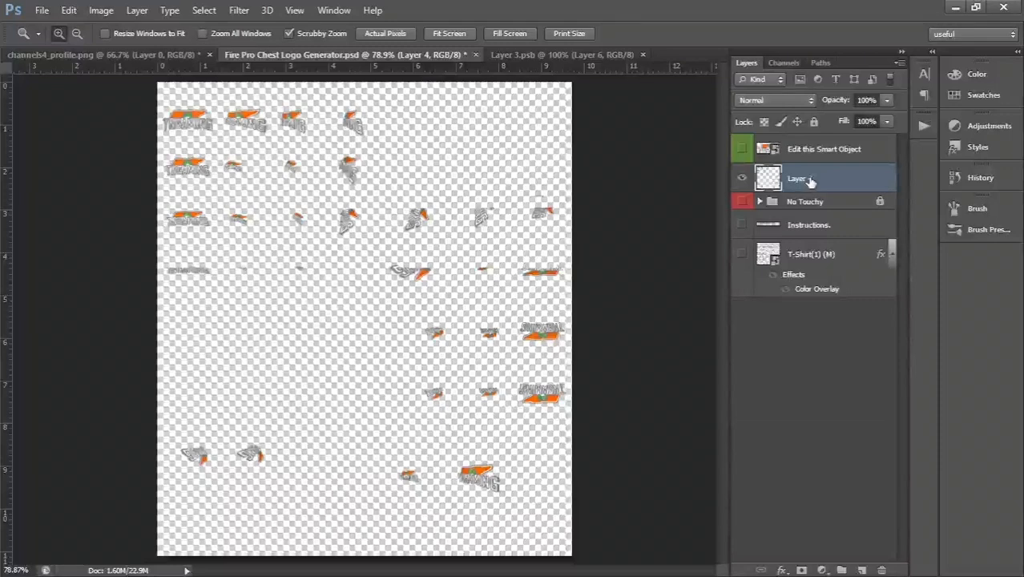
Step: Rename the new merged layer as logo and select it
double_click(811, 180)
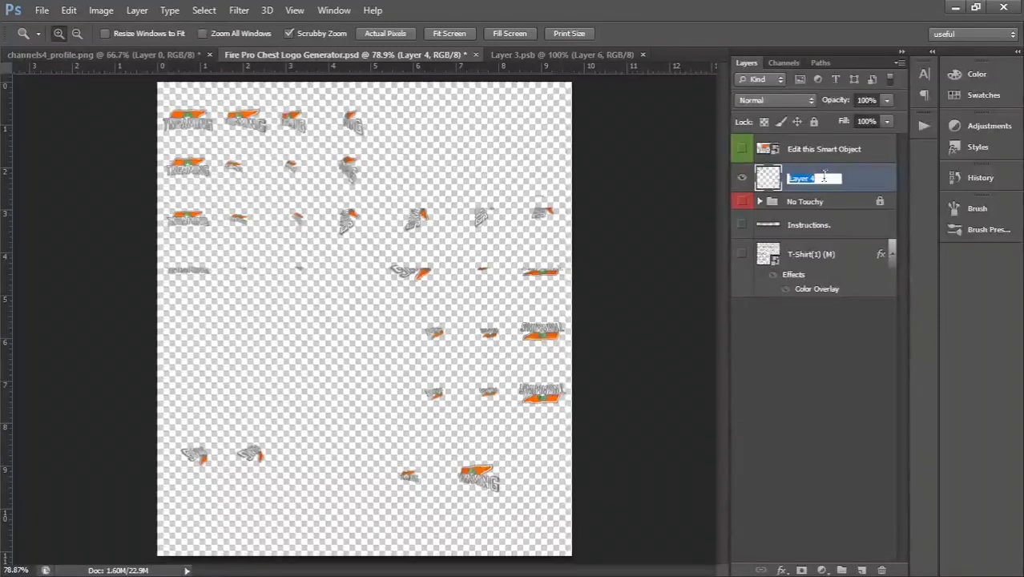
text(logo)
click(822, 273)
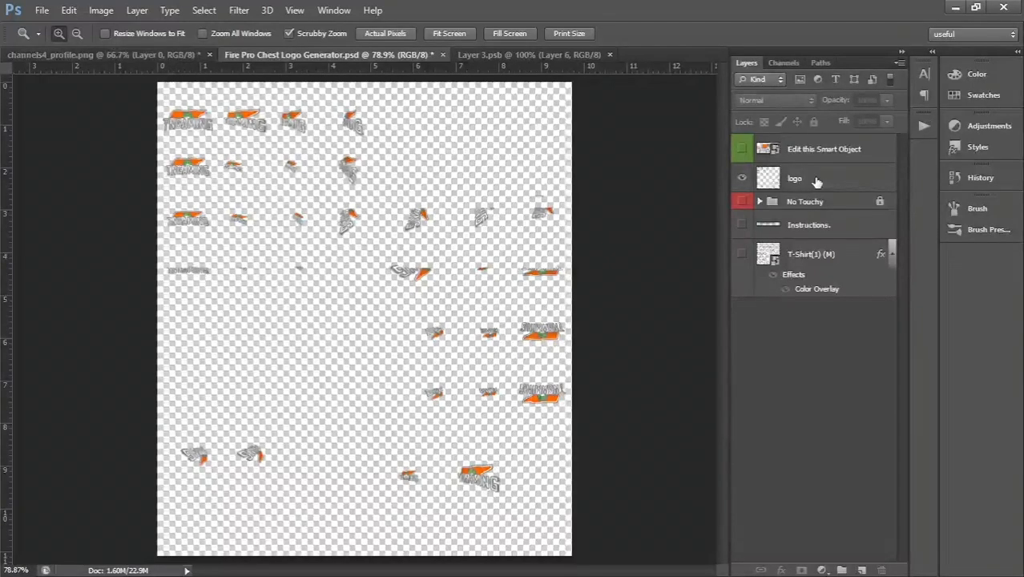
click(817, 181)
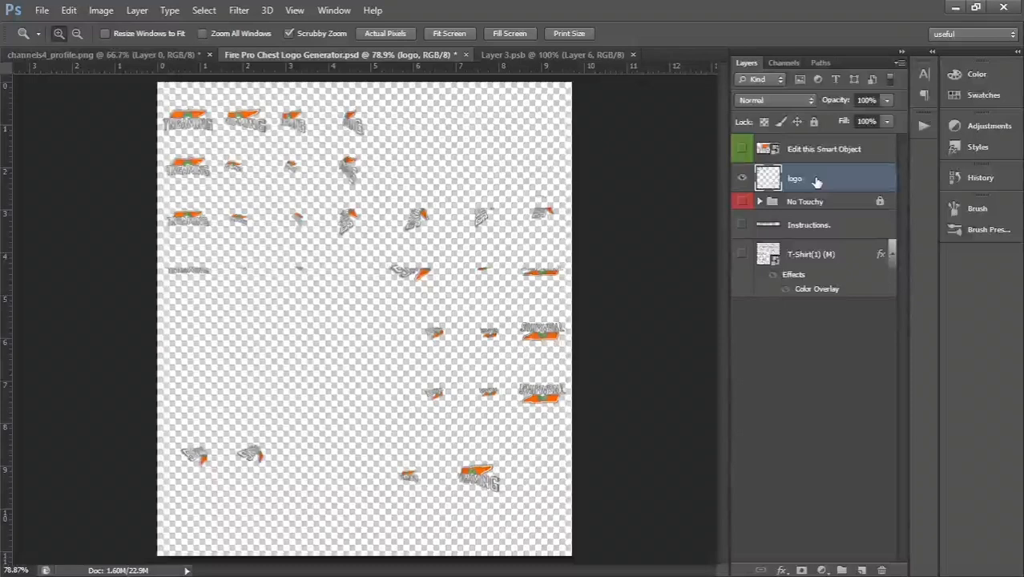
Step: Show the T-Shirt(1) (M) layer and mask the logo layer to the shirt outlines
click(741, 254)
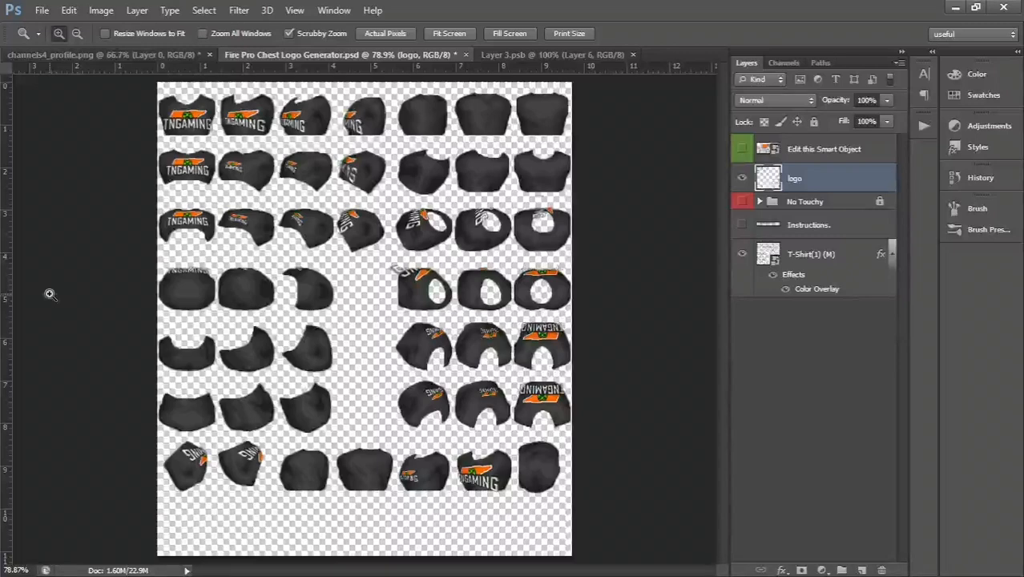
click(485, 218)
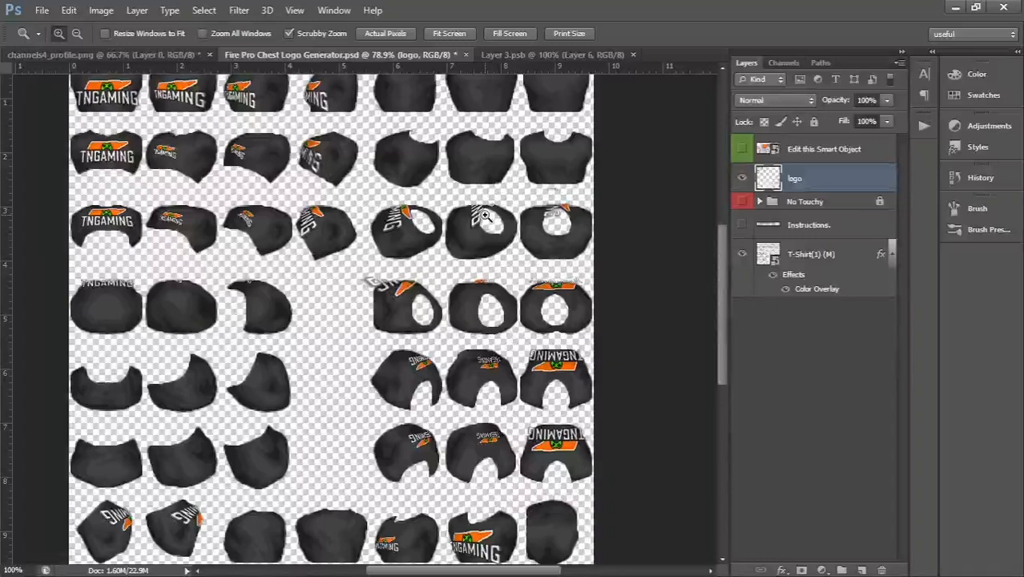
click(486, 218)
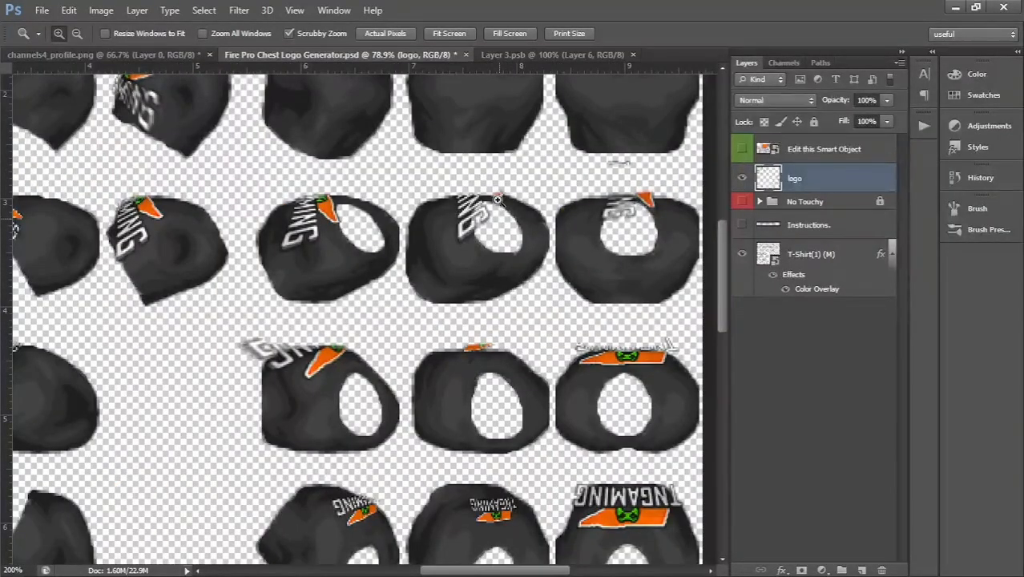
click(497, 200)
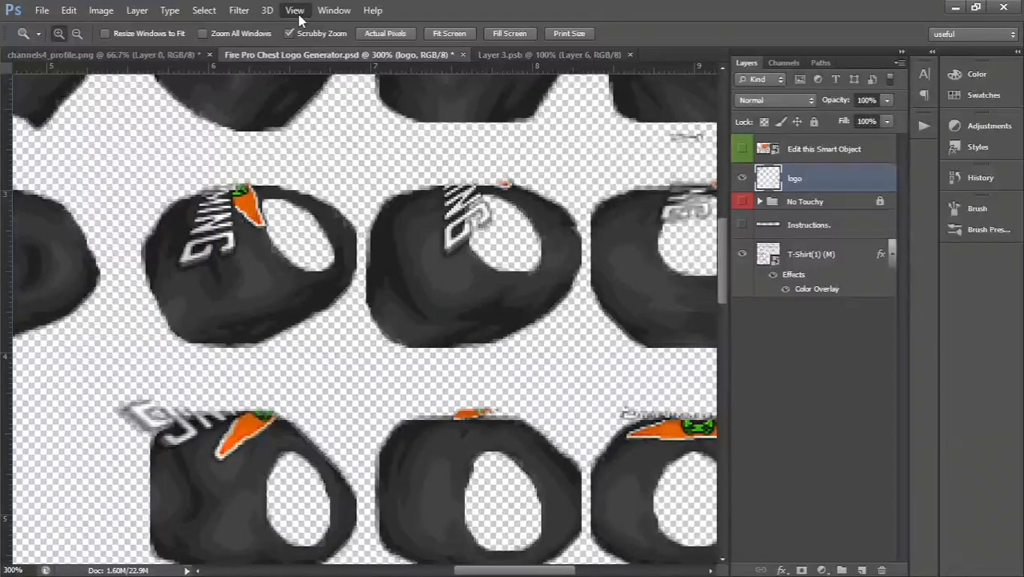
key(ctrl+1)
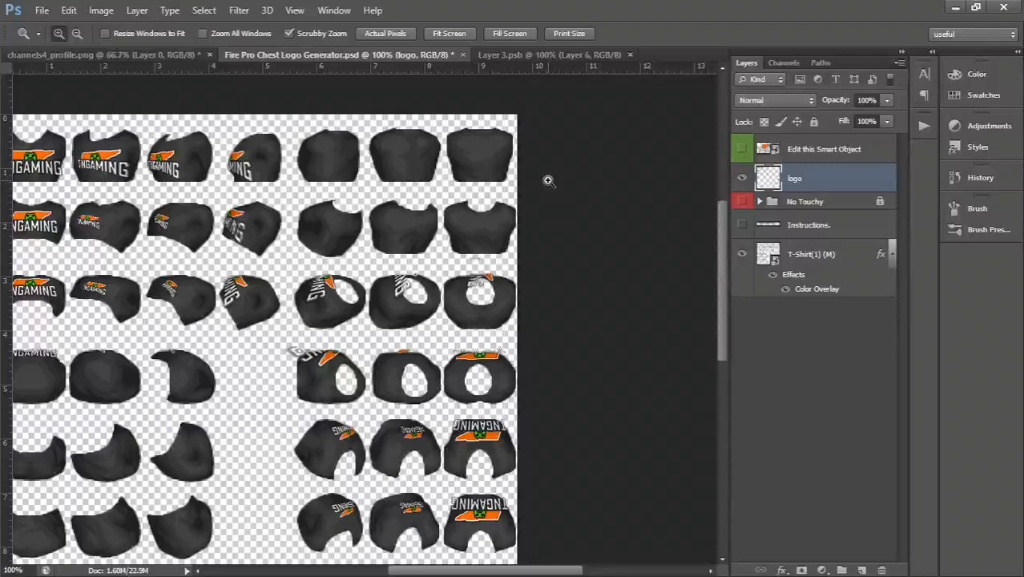
ctrl+click(761, 251)
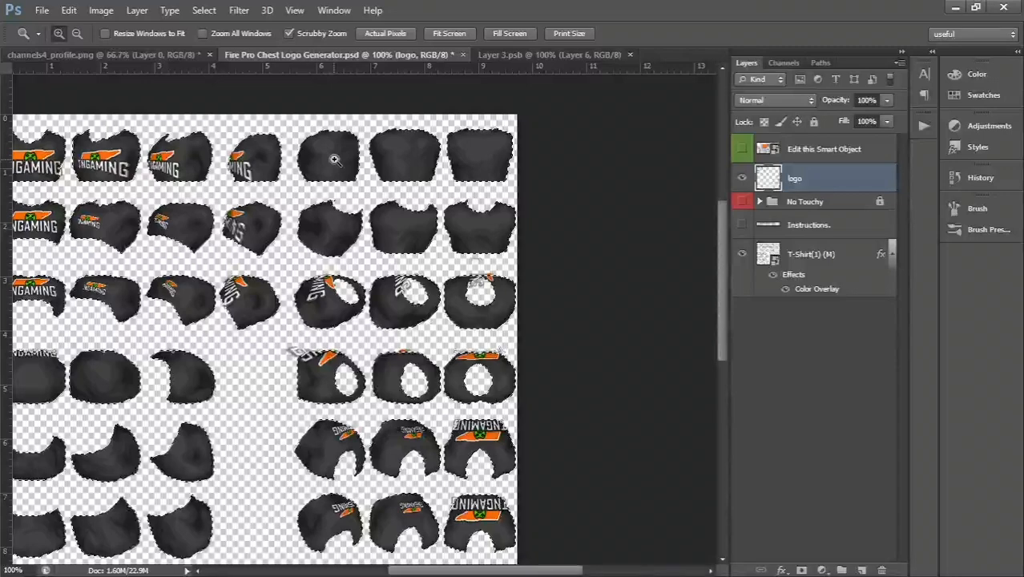
click(802, 569)
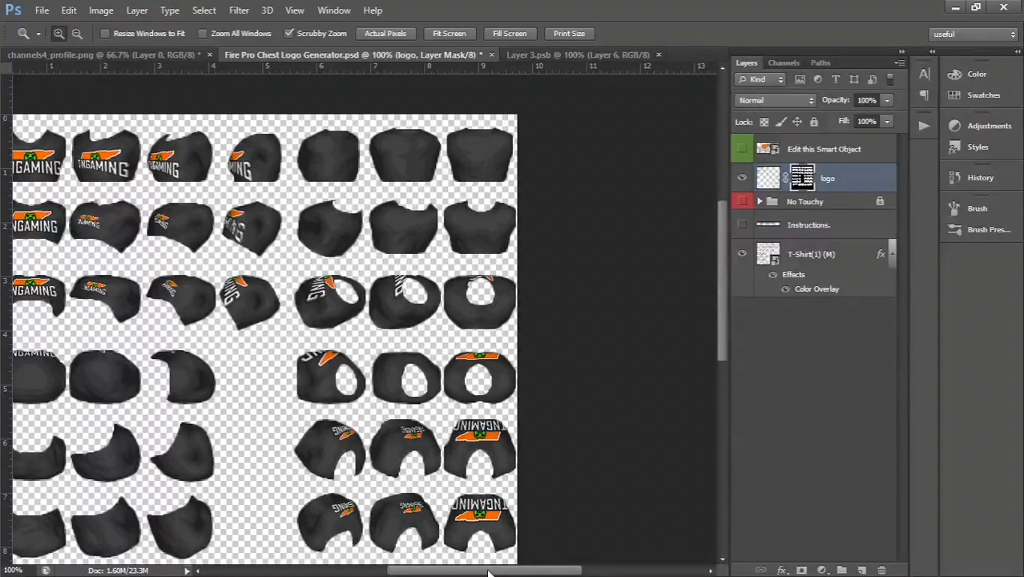
Step: Examine the masked logos on the front-facing shirts up close, and across the whole sheet with and without the T-shirt layer
drag(489, 572, 393, 572)
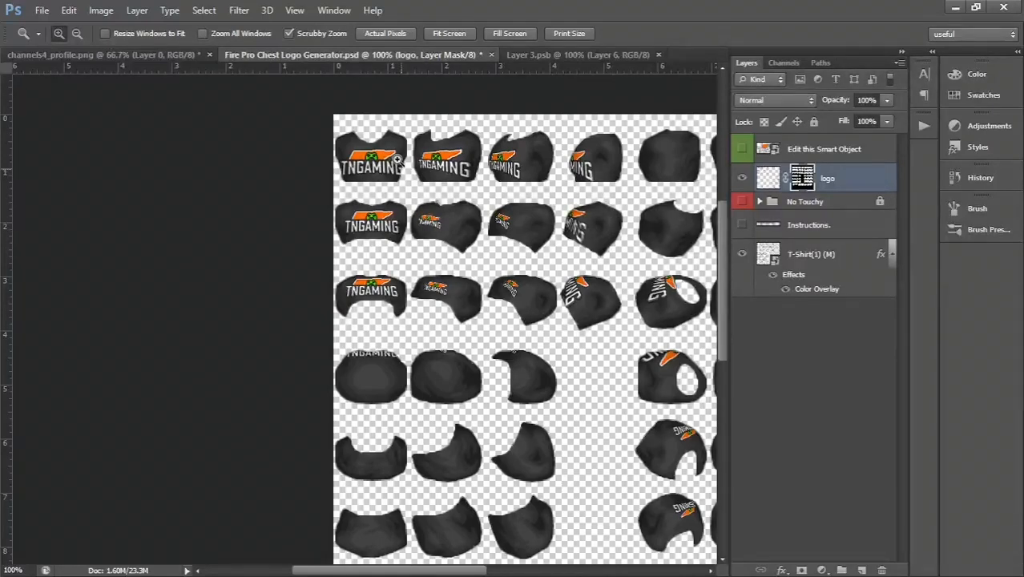
click(397, 159)
click(397, 159)
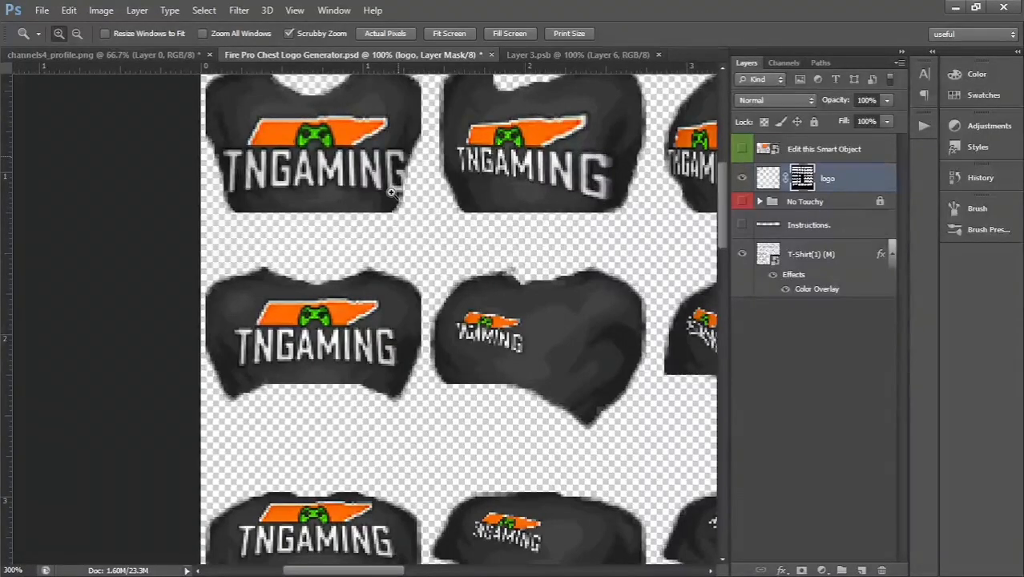
click(395, 165)
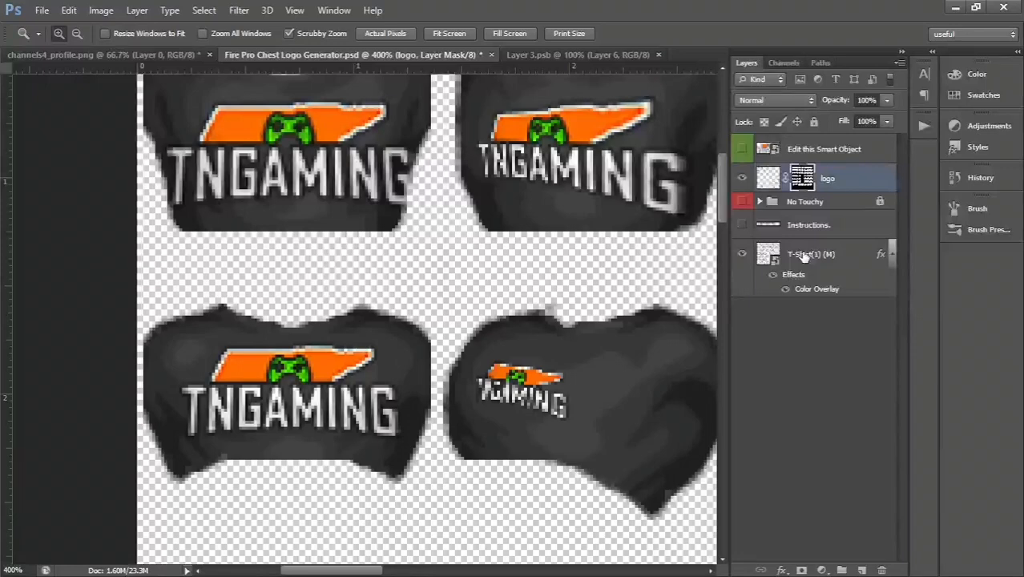
click(742, 254)
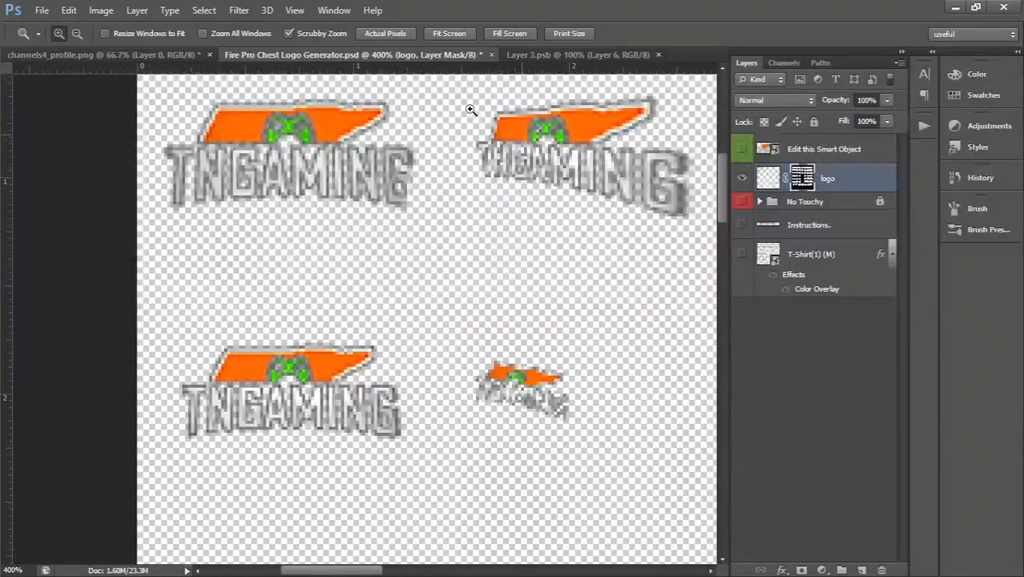
key(ctrl+0)
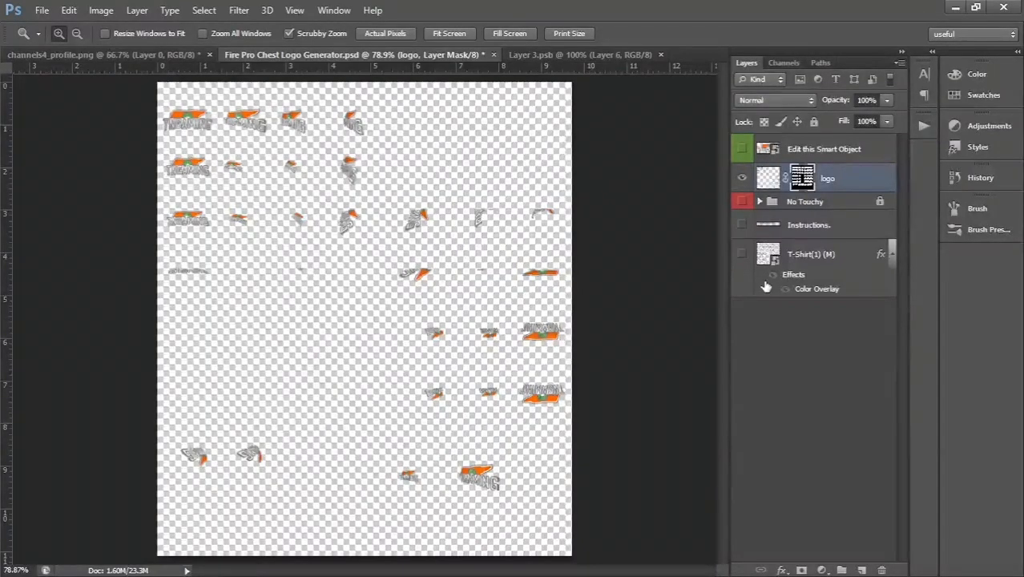
click(742, 254)
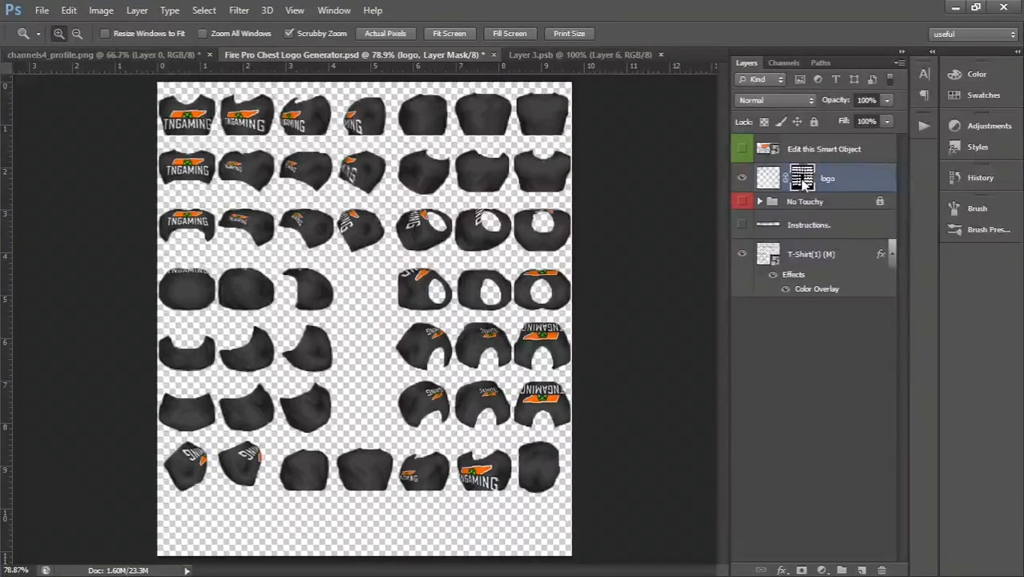
Step: Apply the logo layer's mask and copy the T-Shirt(1) (M) area inside the logo outlines to a new layer
key(Delete)
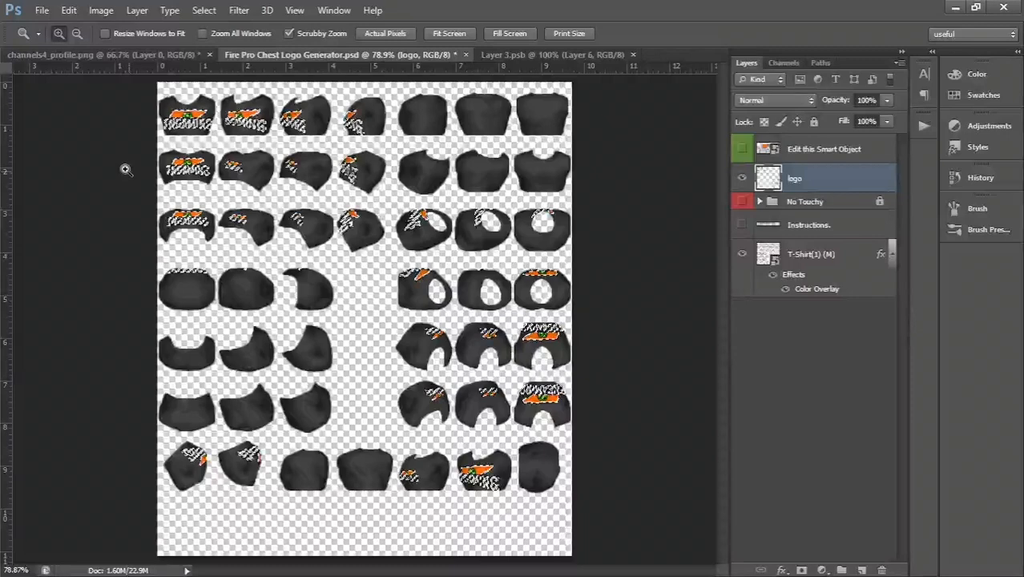
click(820, 257)
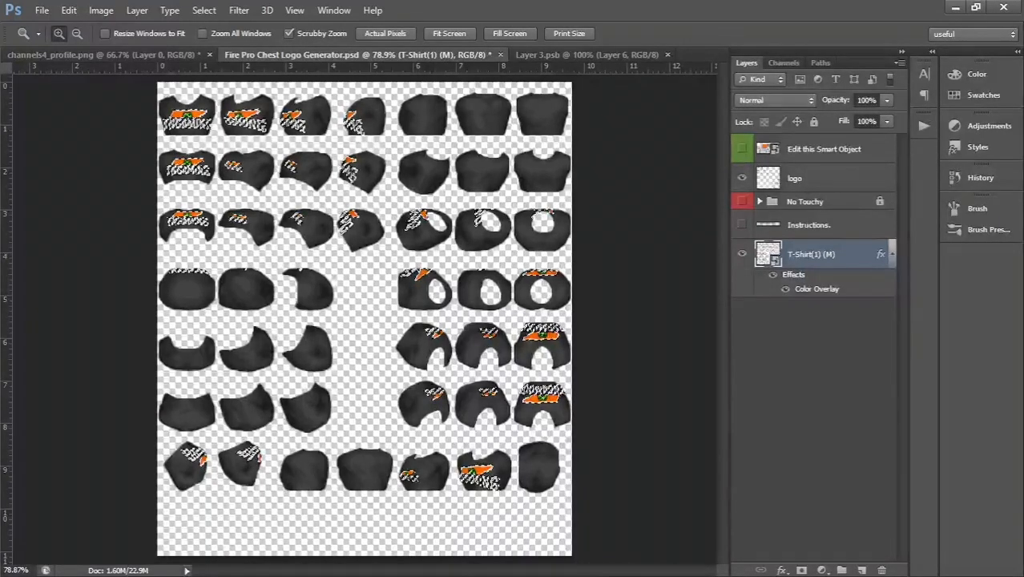
key(ctrl+j)
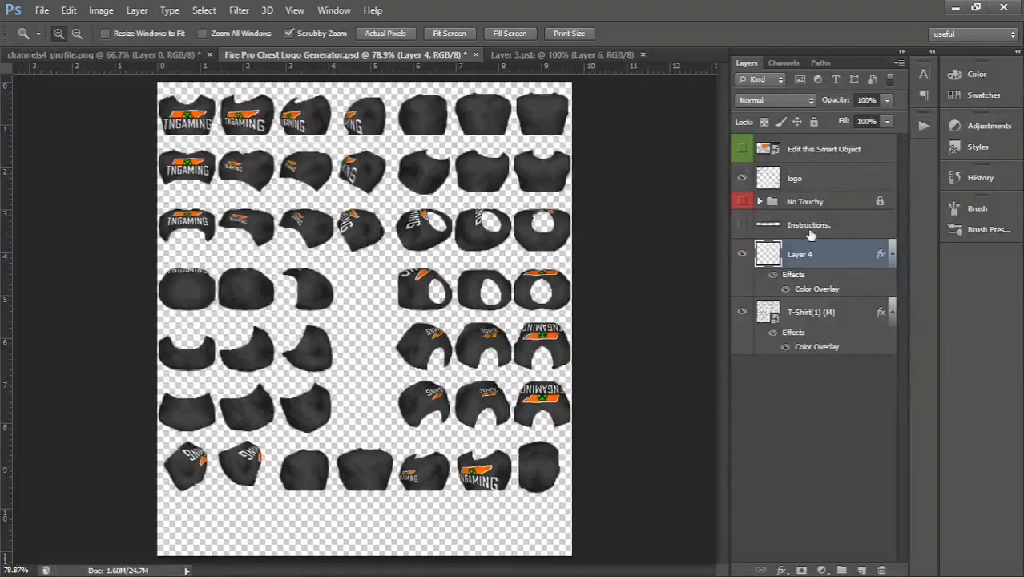
Step: Hide the logo and T-Shirt(1) (M) layers and turn off the layer effects on Layer 4
click(741, 178)
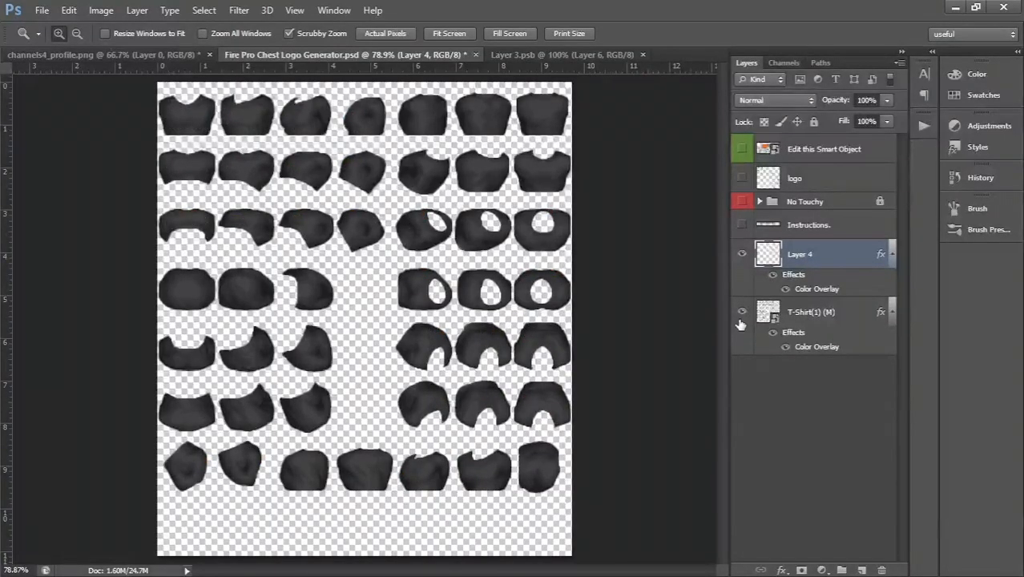
click(741, 313)
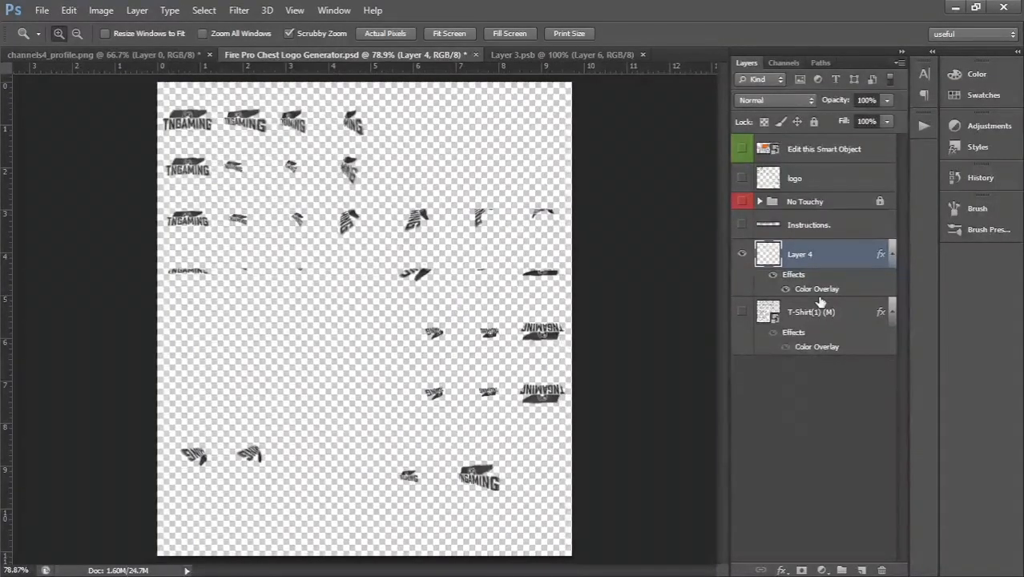
click(773, 275)
Step: Move Layer 4 above the logo layer and rename it highlight
drag(804, 255, 803, 194)
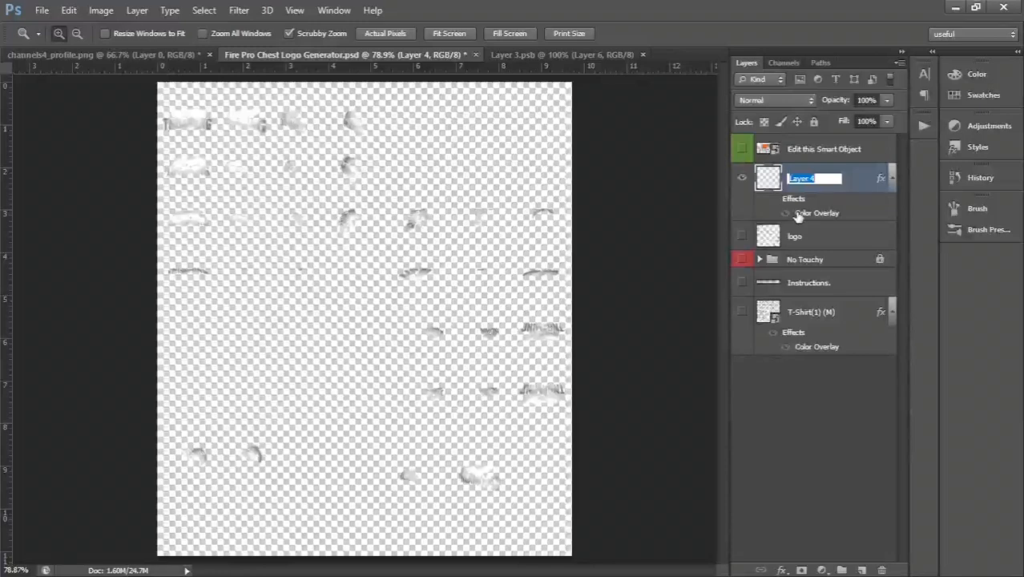
text(highlight)
Step: Show the logo and T-Shirt(1) (M) layers and set the highlight layer to Multiply blending at 87% opacity
click(741, 236)
click(741, 311)
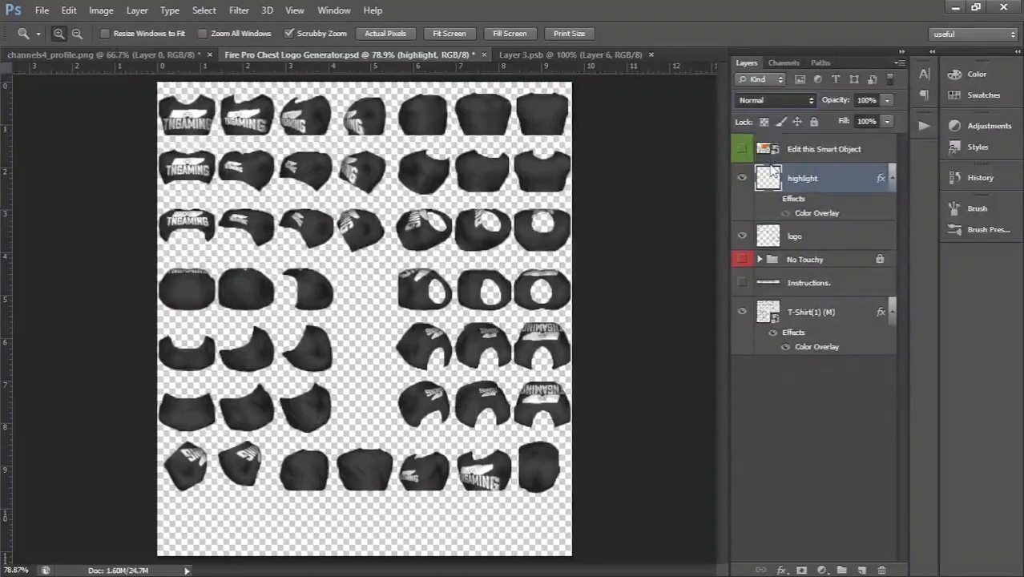
click(771, 170)
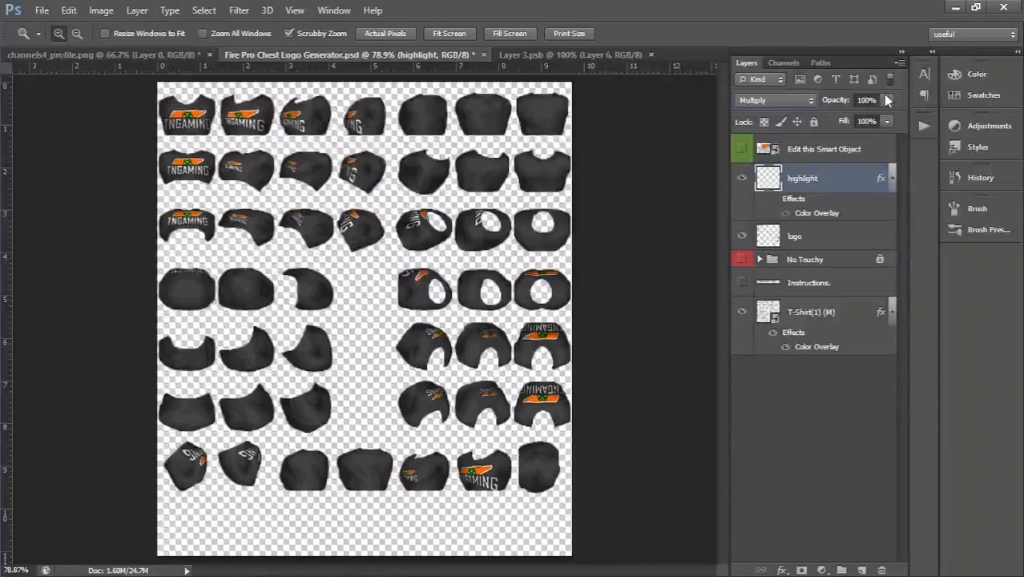
click(822, 400)
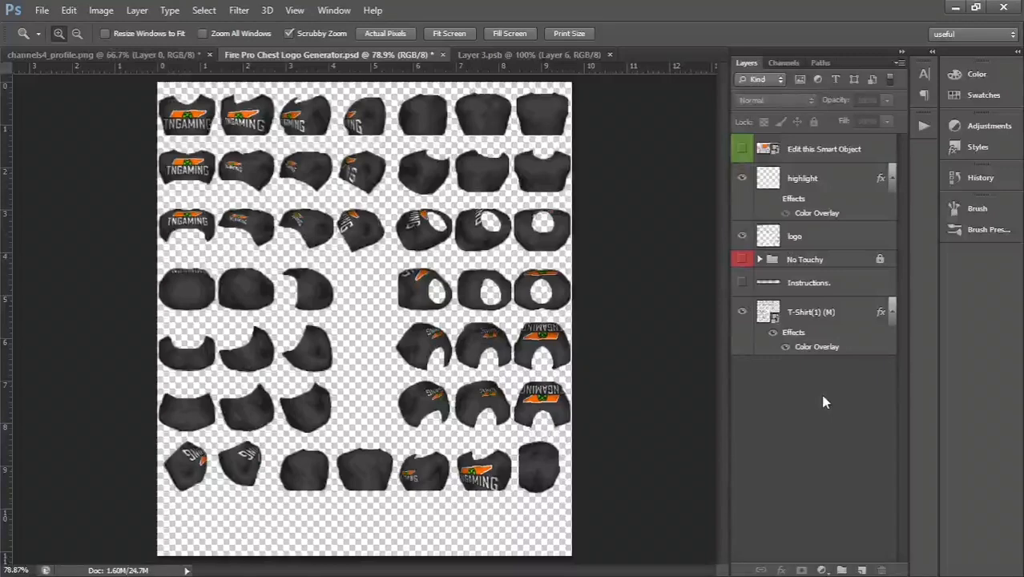
click(741, 311)
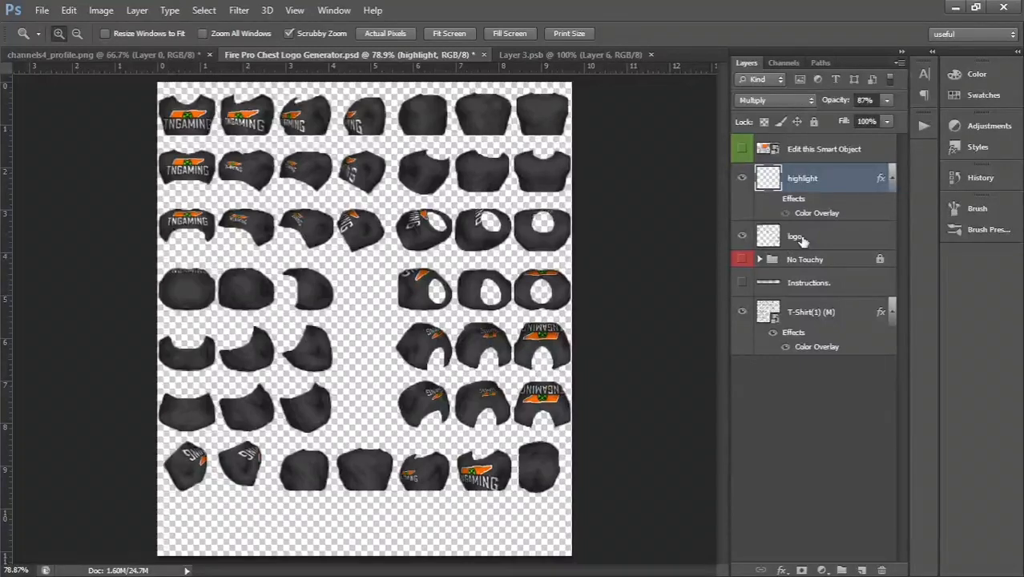
Step: Select the logo layer and hide the T-Shirt(1) (M) layer to isolate the shaded logos
click(802, 239)
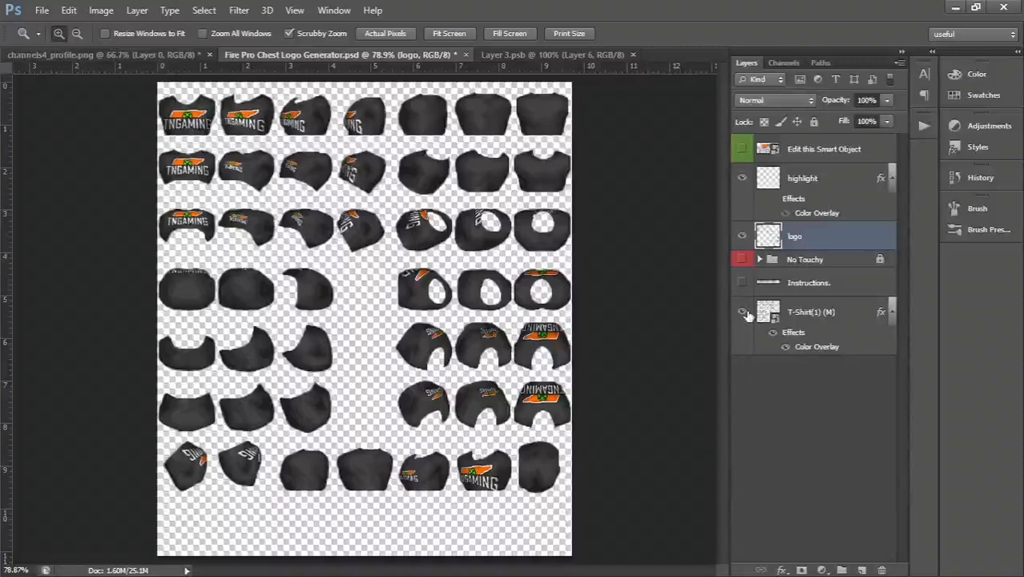
click(743, 313)
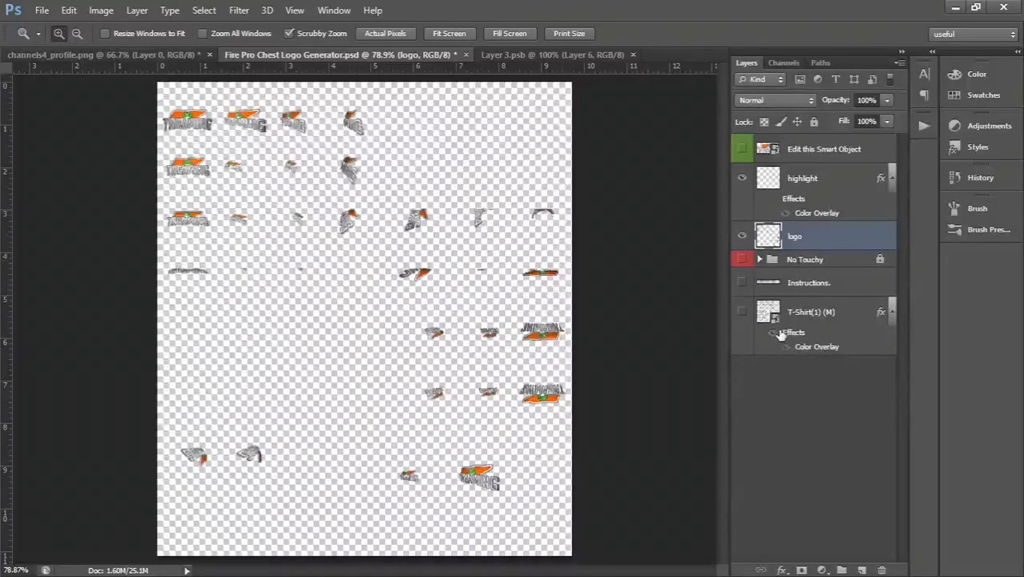